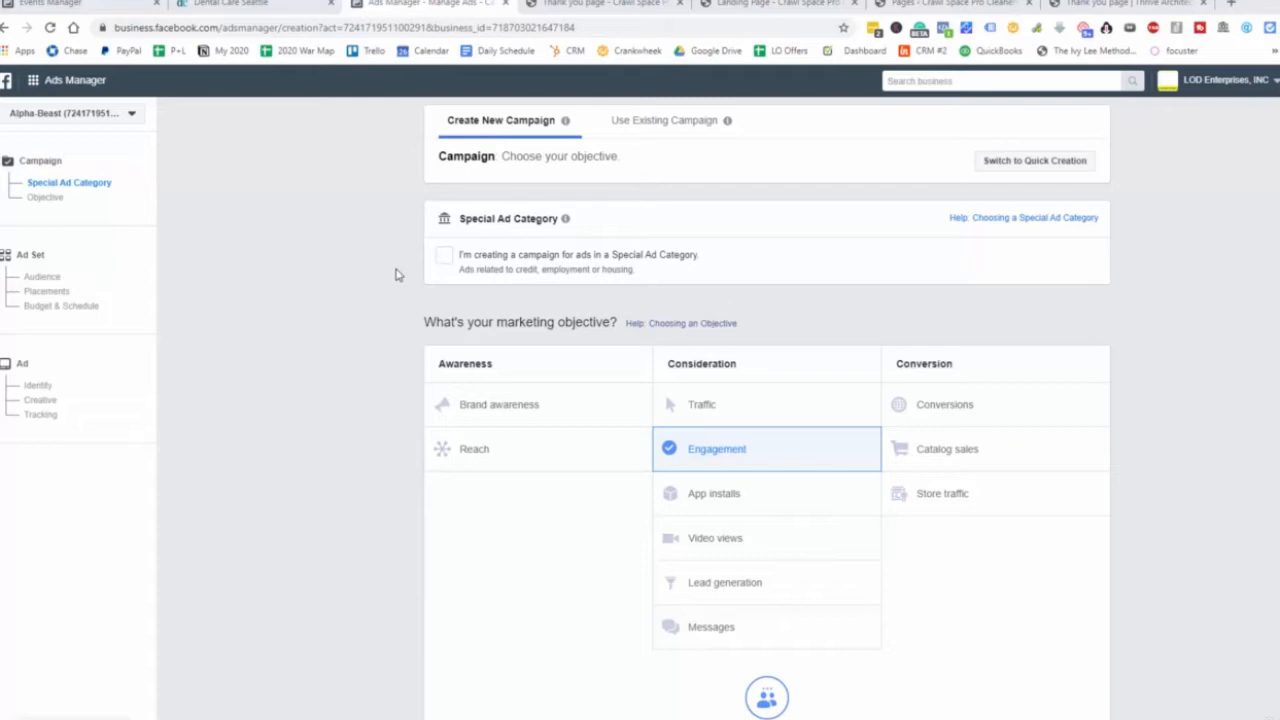
Scroll down to the Engagement objective's details and the Campaign Name field.
scroll(1117, 346, "down", 3)
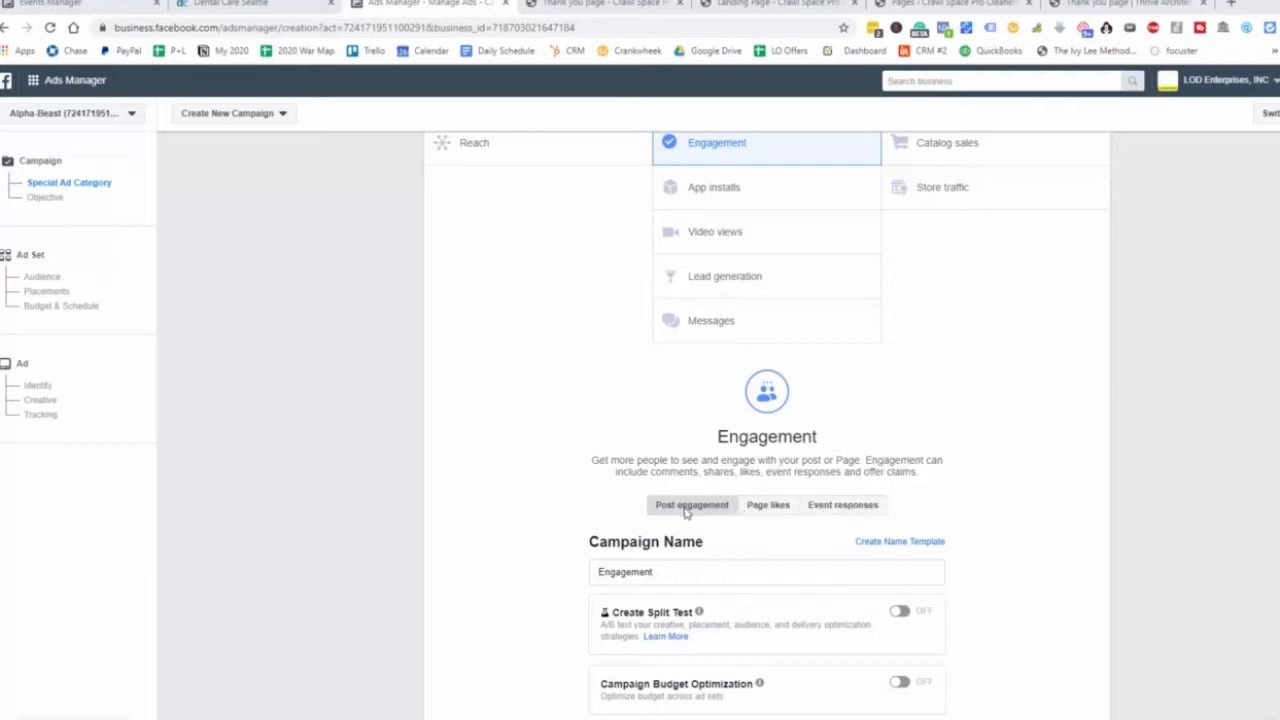
Select the Page likes option under the Engagement description.
left_click(766, 506)
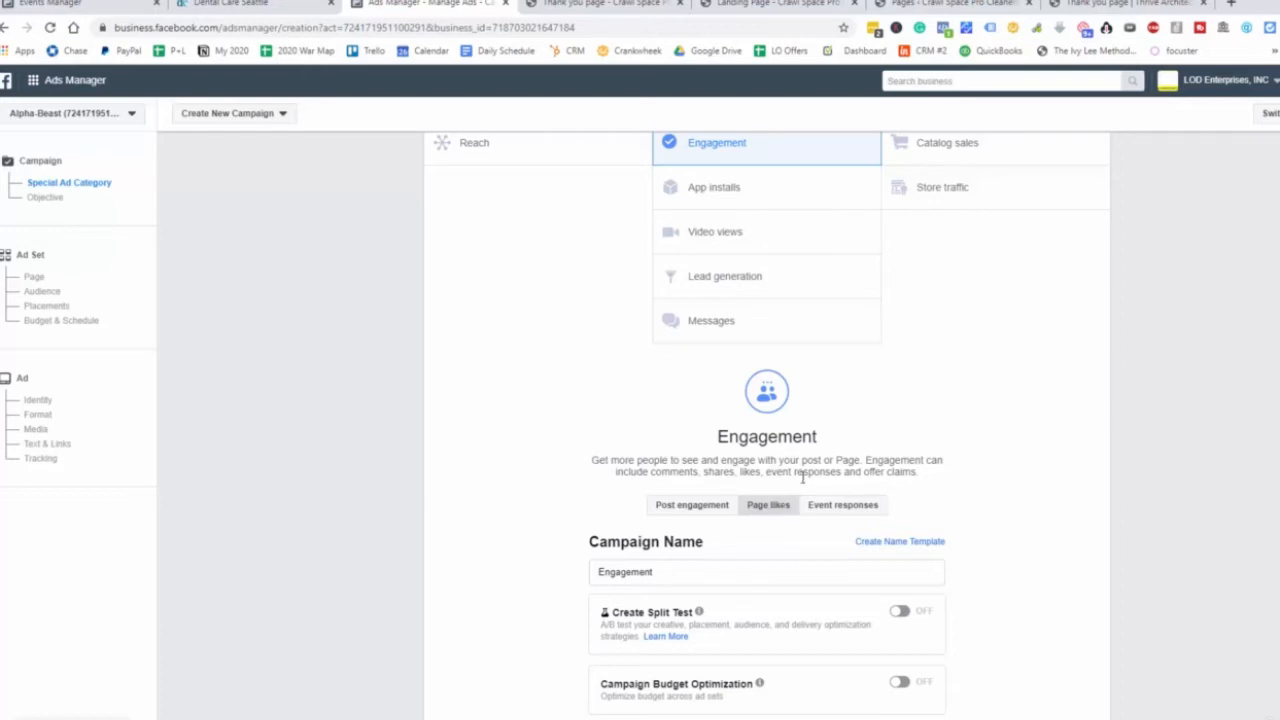
Switch back to Post engagement, rename the campaign 'Dental Engagement', and continue to the ad set.
scroll(806, 482, "down", 1)
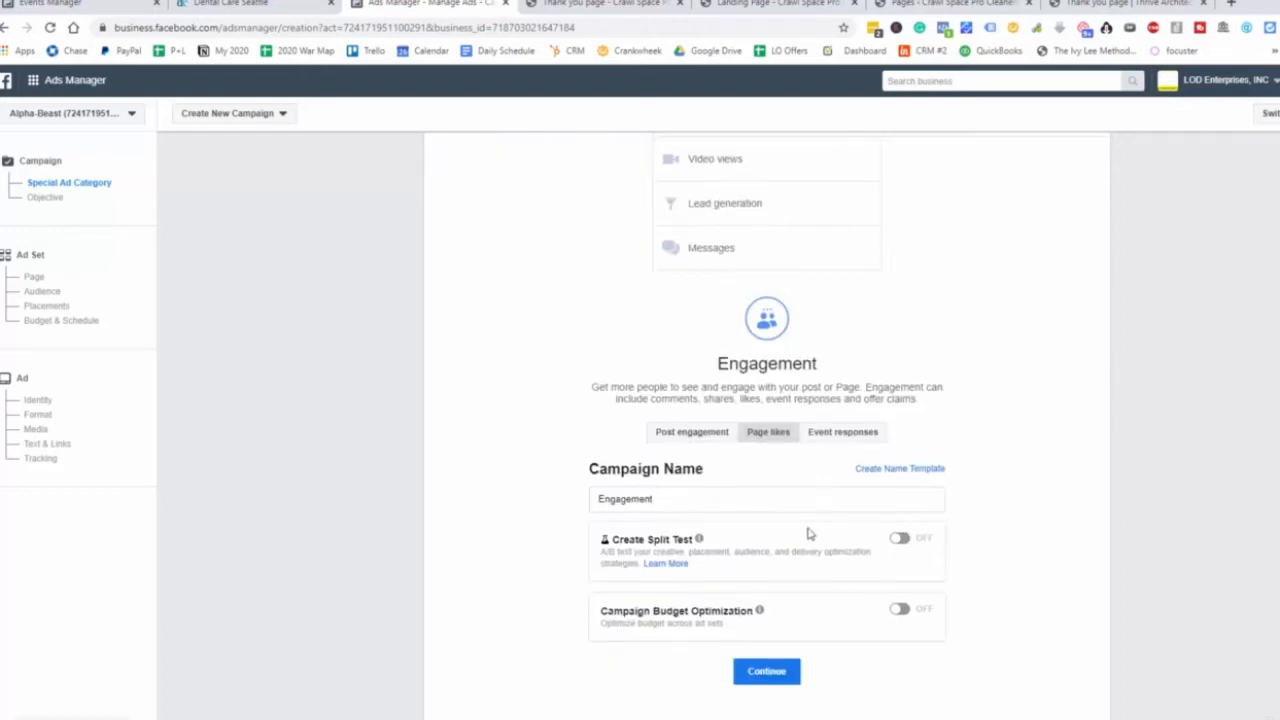
left_click(666, 433)
left_click_drag(660, 500, 558, 525)
type("Dental Engagement")
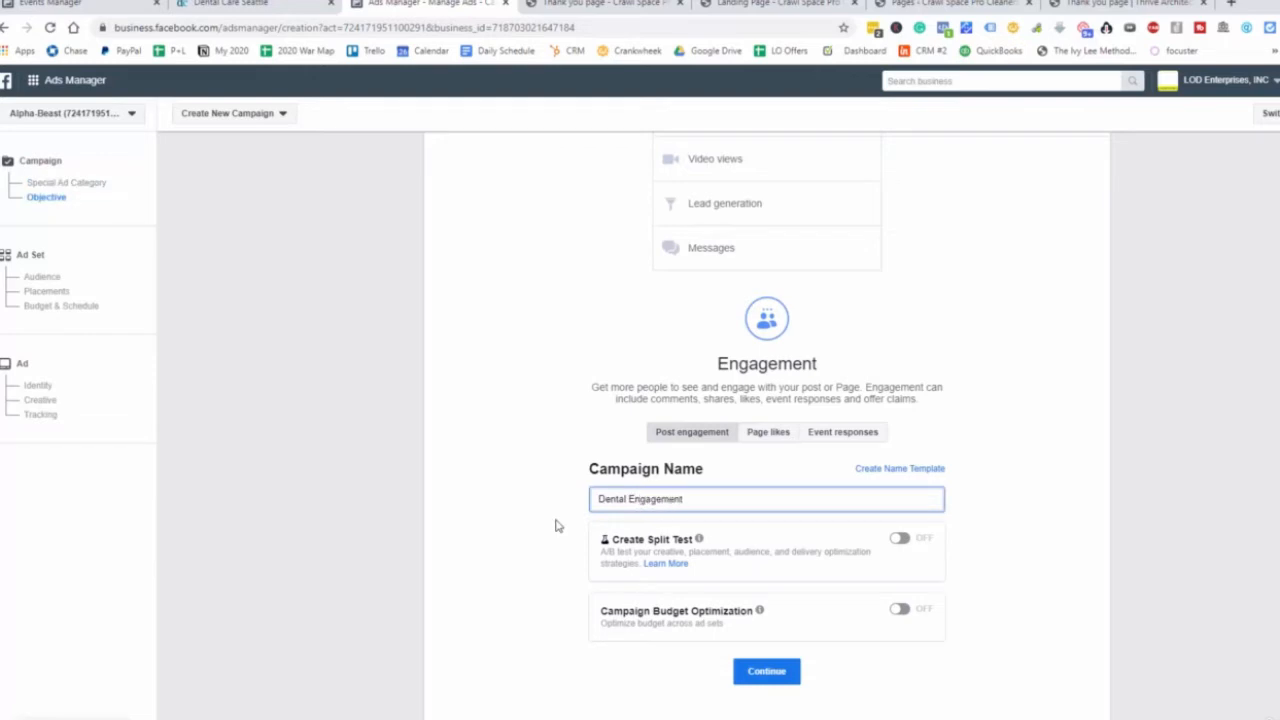
left_click(783, 673)
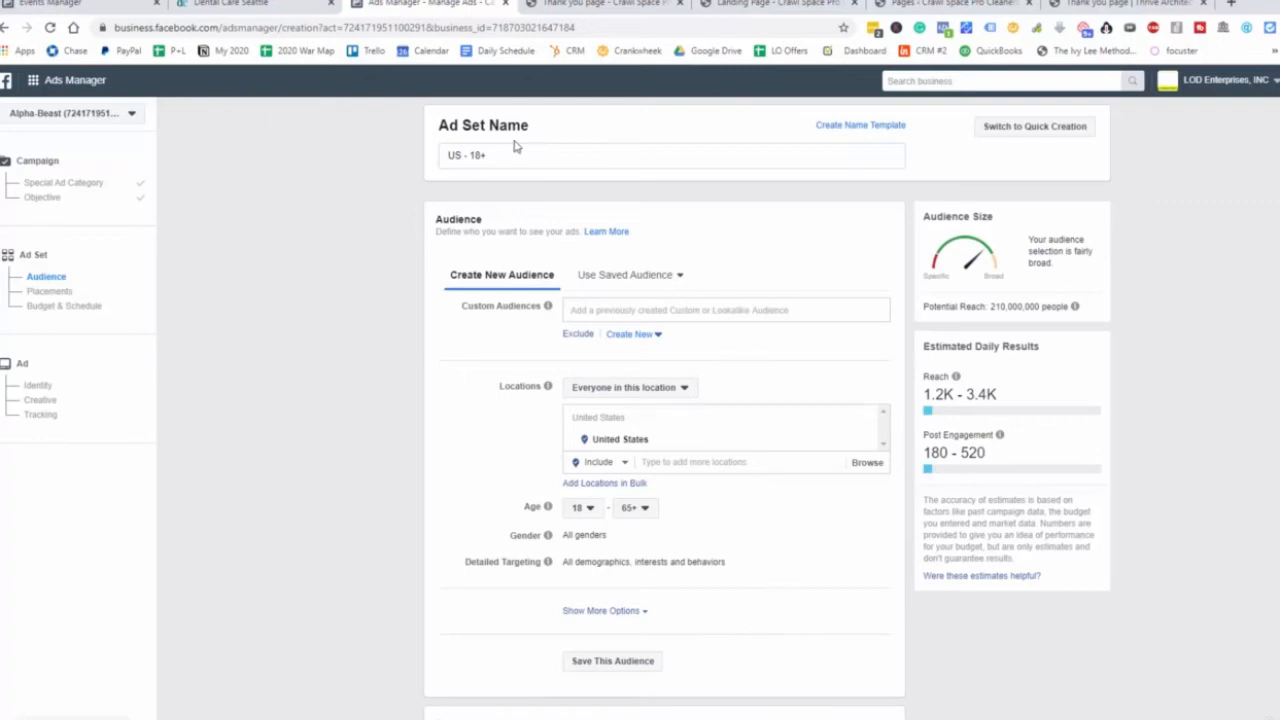
Rename the ad set from 'US - 18+' to 'Dental Office Seattle'.
left_click_drag(516, 153, 396, 158)
key("BackSpace")
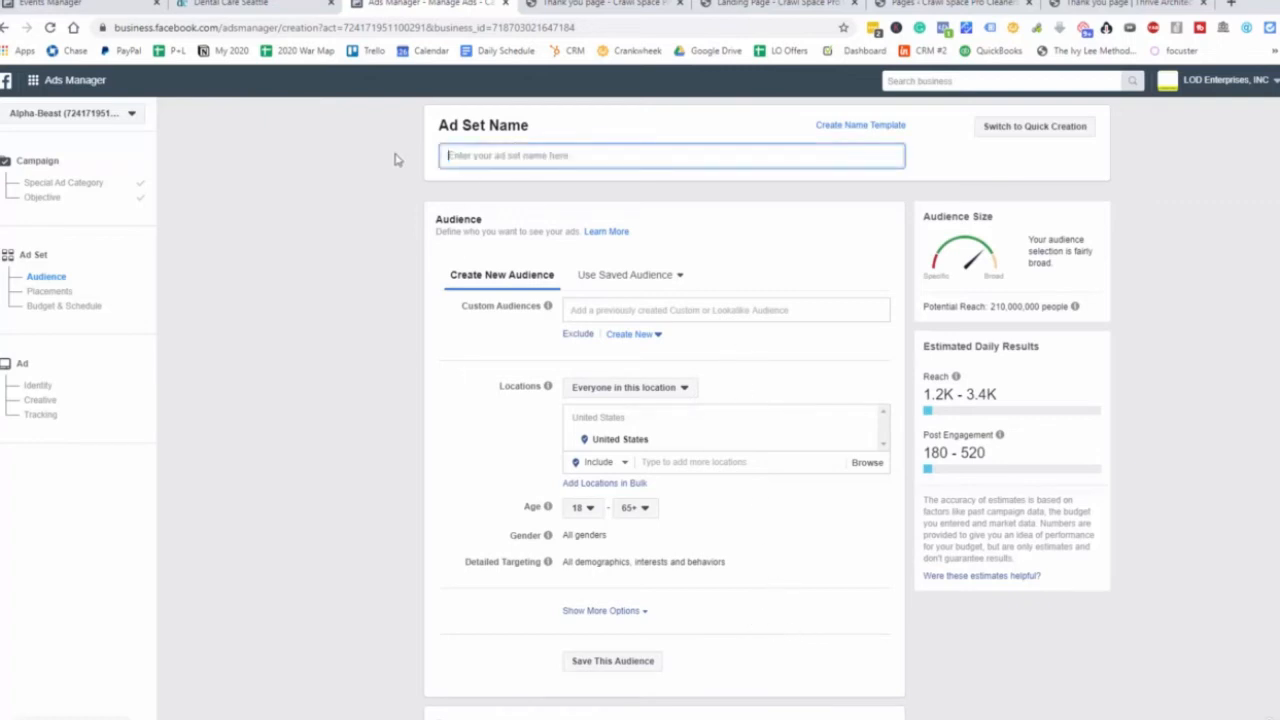
type("Dental Office Seattle")
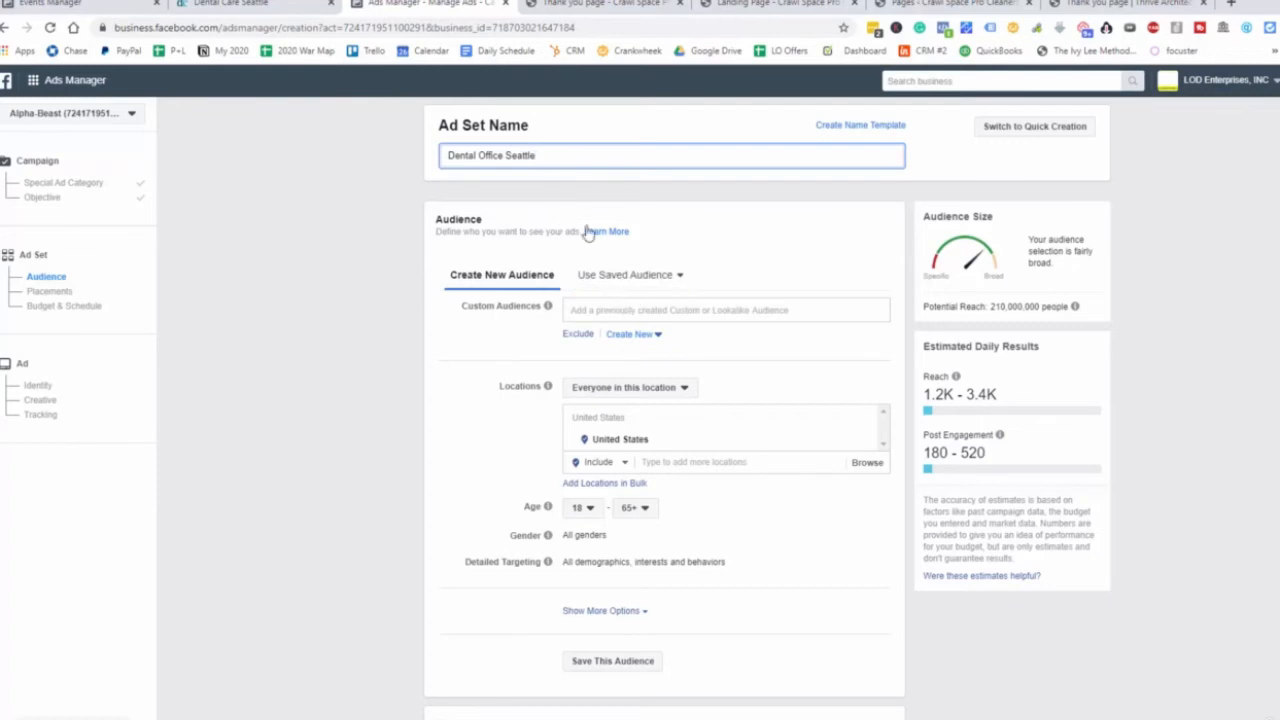
Replace the United States location with the dental office's Seattle address copied from its website.
left_click(240, 4)
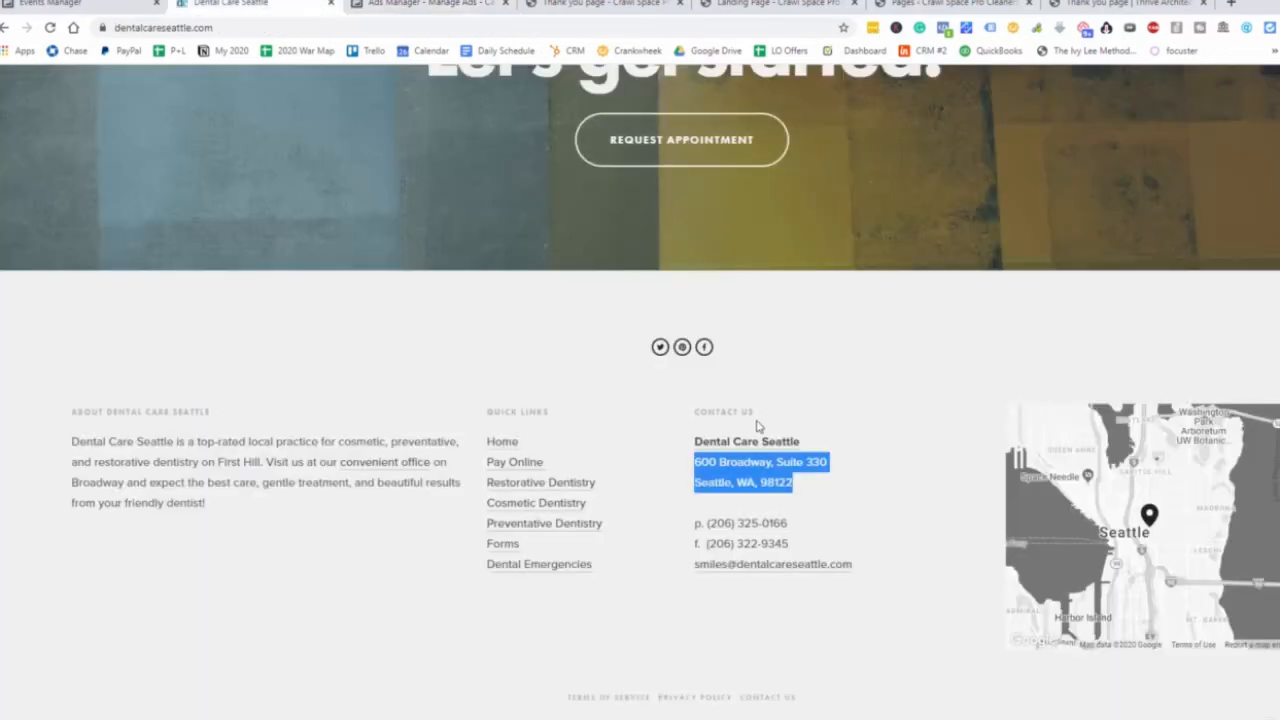
right_click(749, 476)
left_click(768, 484)
left_click(430, 4)
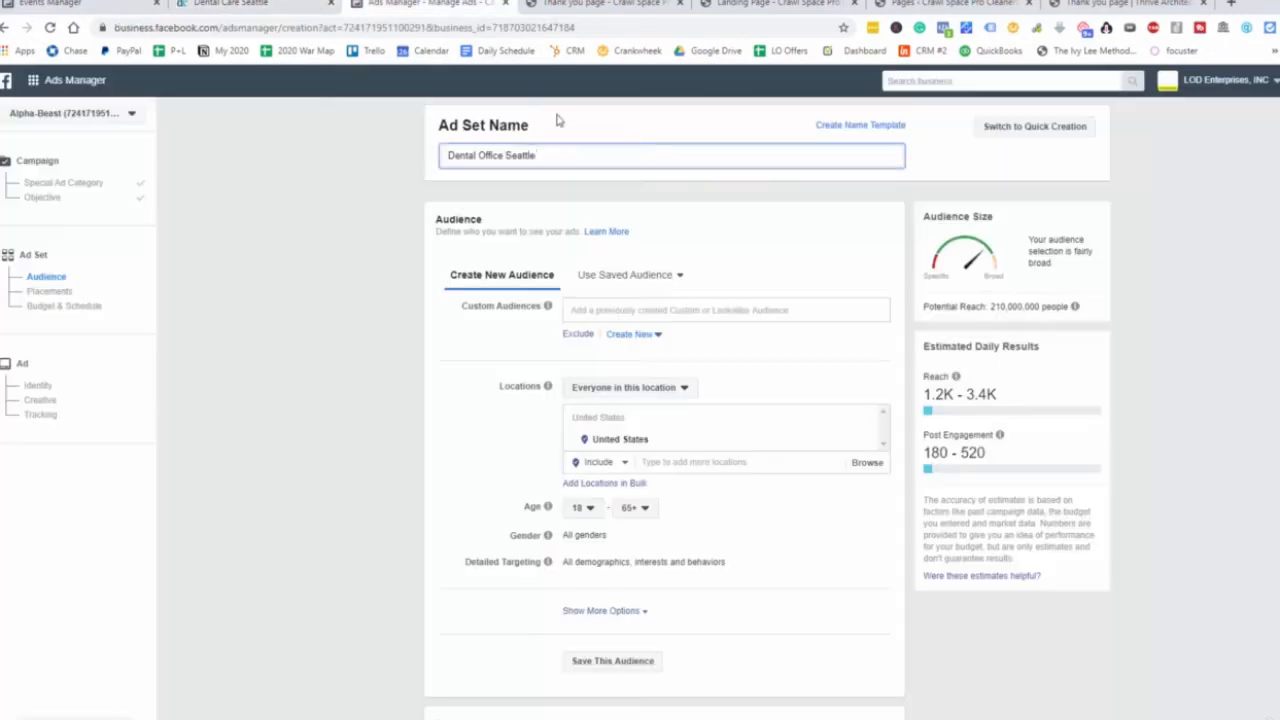
left_click(863, 443)
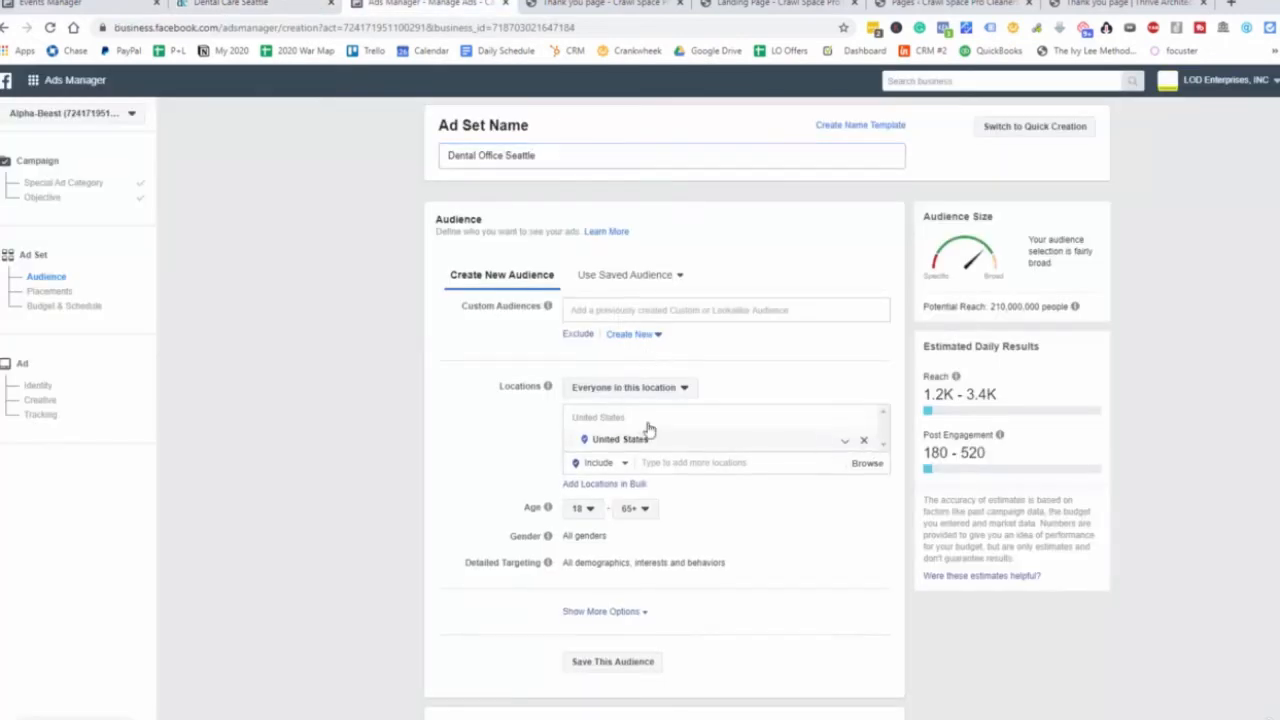
key("ctrl+v")
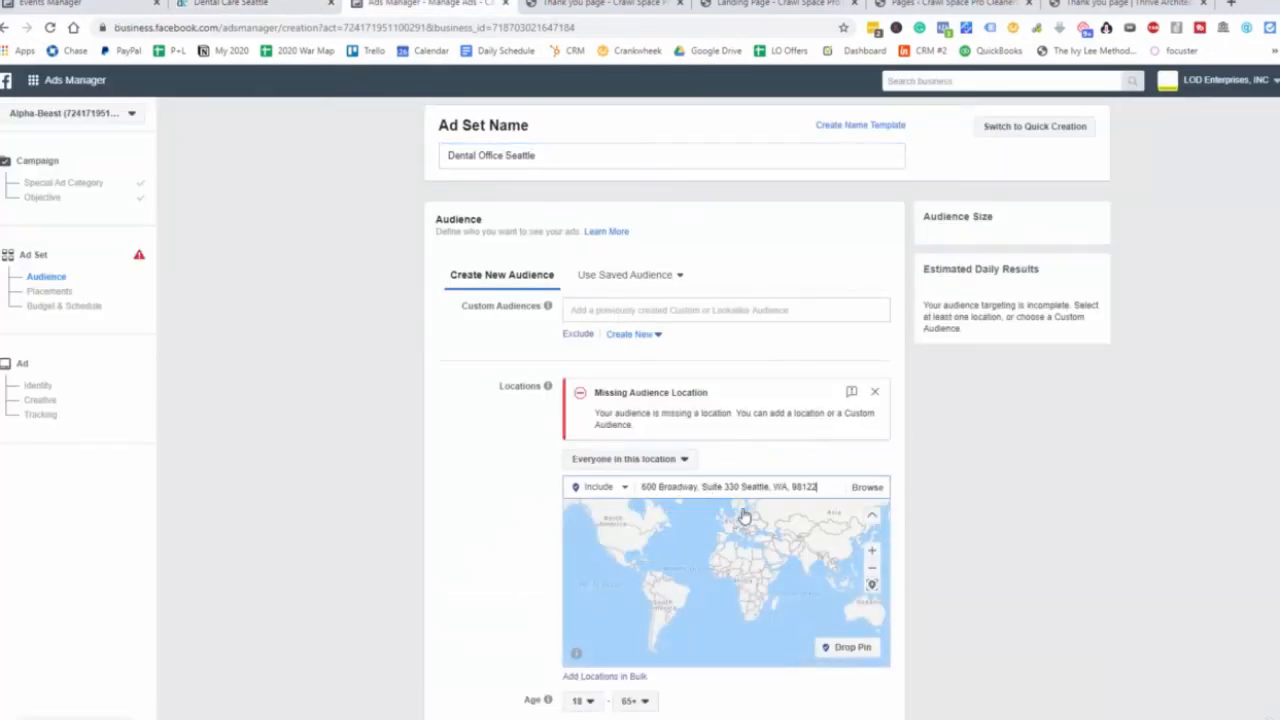
left_click(745, 520)
Set the audience age range to 25–55.
left_click(576, 593)
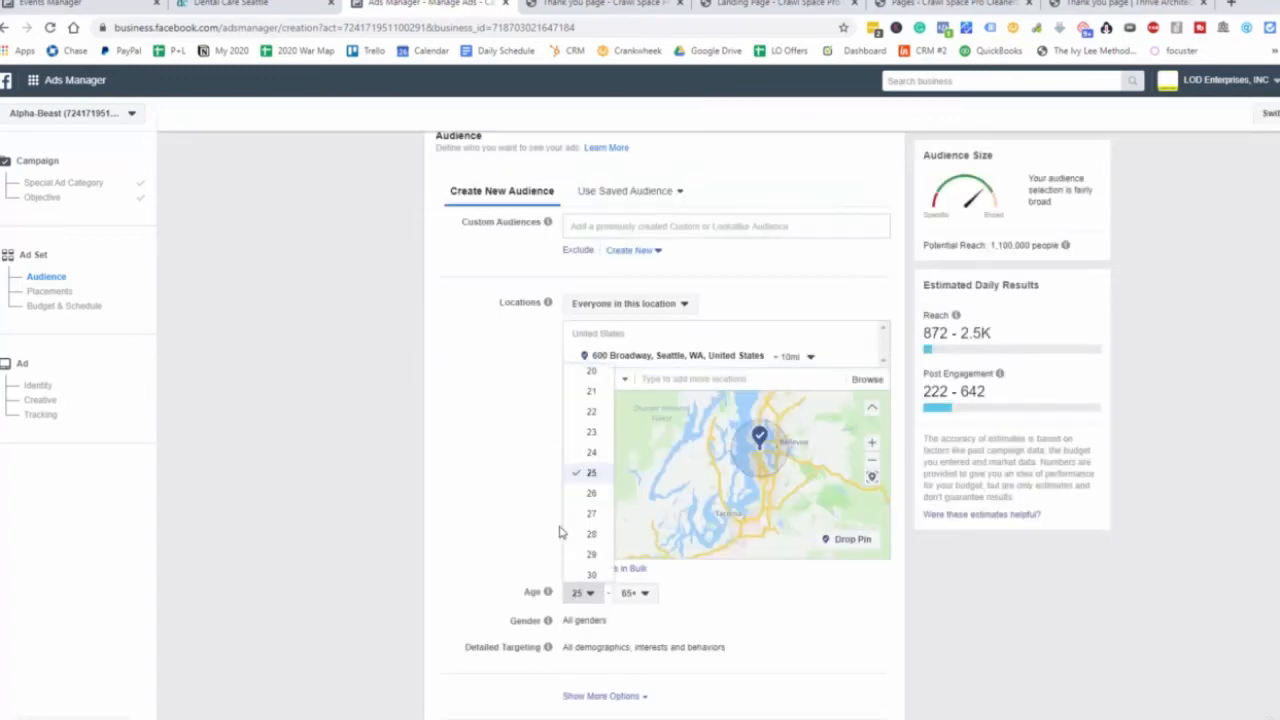
left_click(590, 473)
left_click(638, 595)
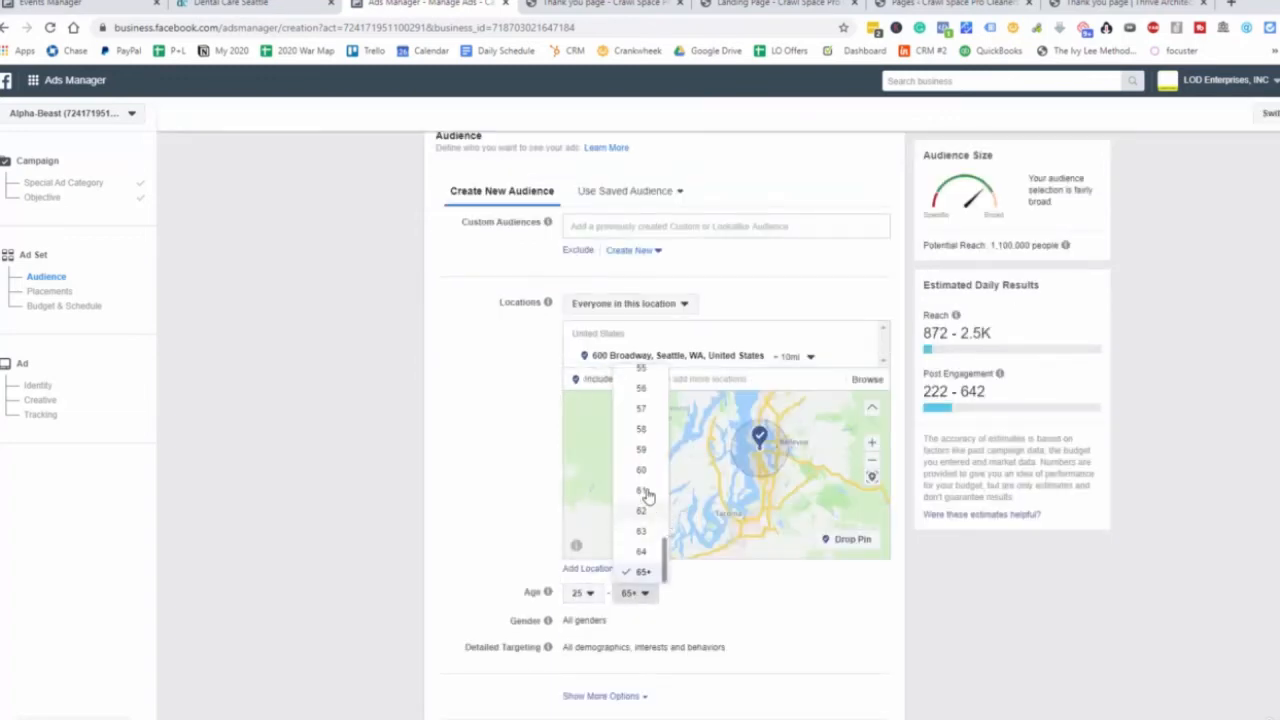
scroll(645, 470, "up", 3)
left_click(642, 441)
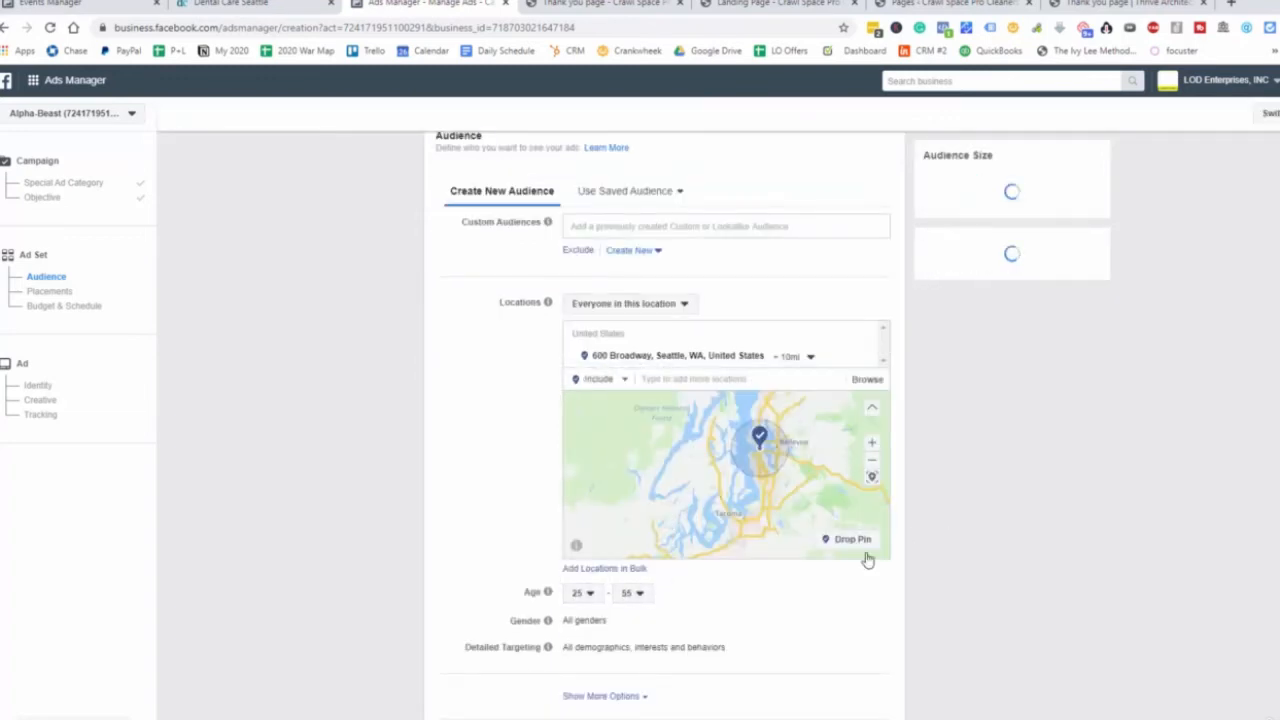
scroll(780, 594, "down", 2)
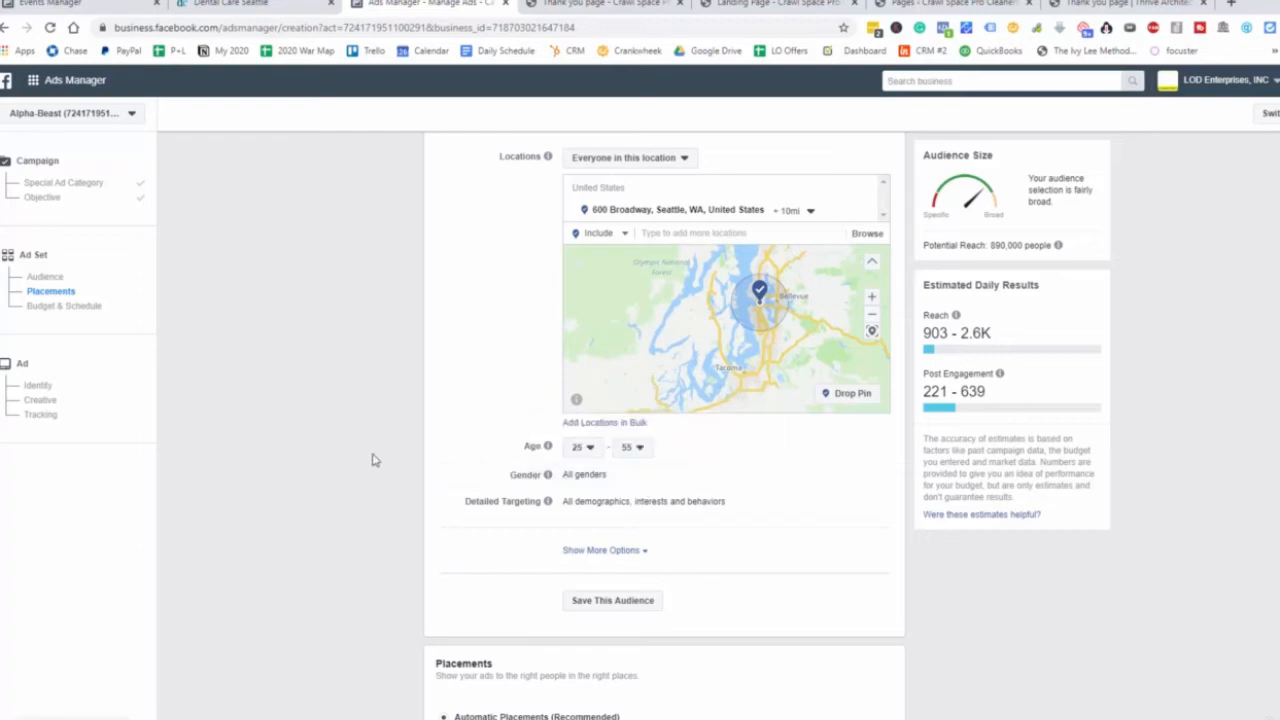
Switch to manual placements and exclude Audience Network and Instagram.
scroll(372, 460, "up", 2)
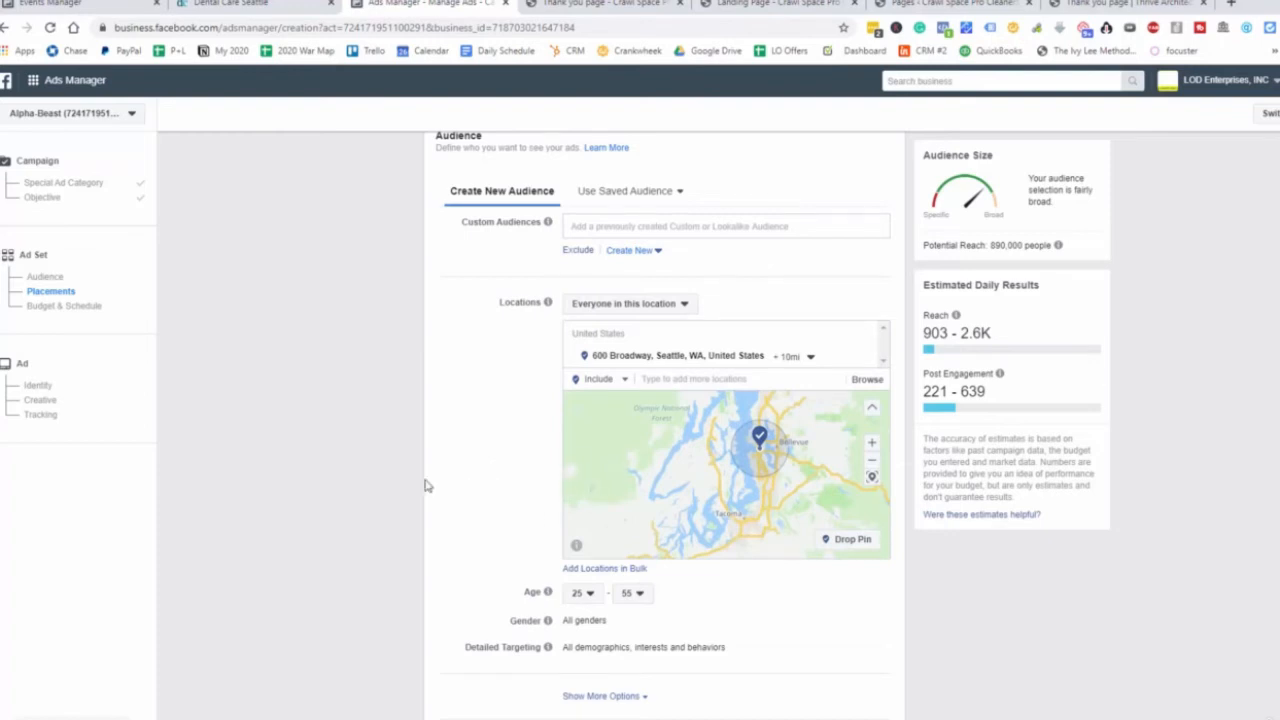
scroll(423, 485, "down", 2)
scroll(424, 486, "down", 2)
scroll(597, 360, "down", 1)
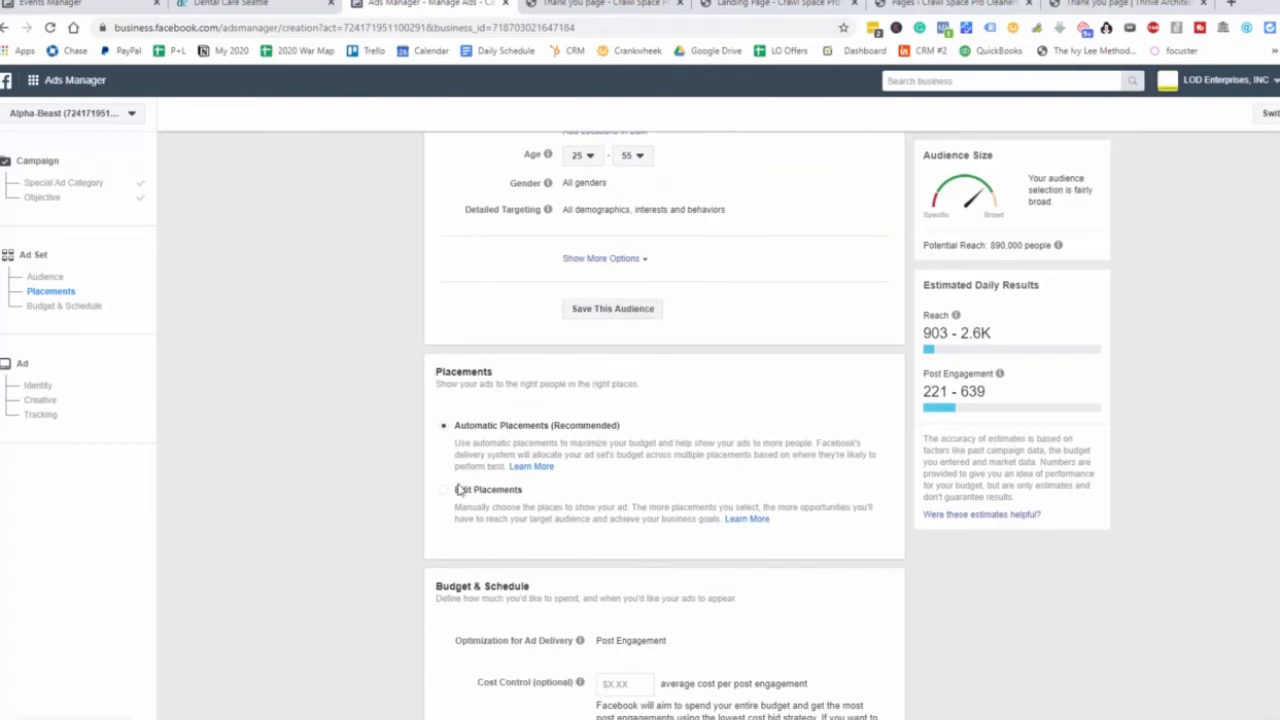
left_click(451, 491)
scroll(630, 512, "down", 2)
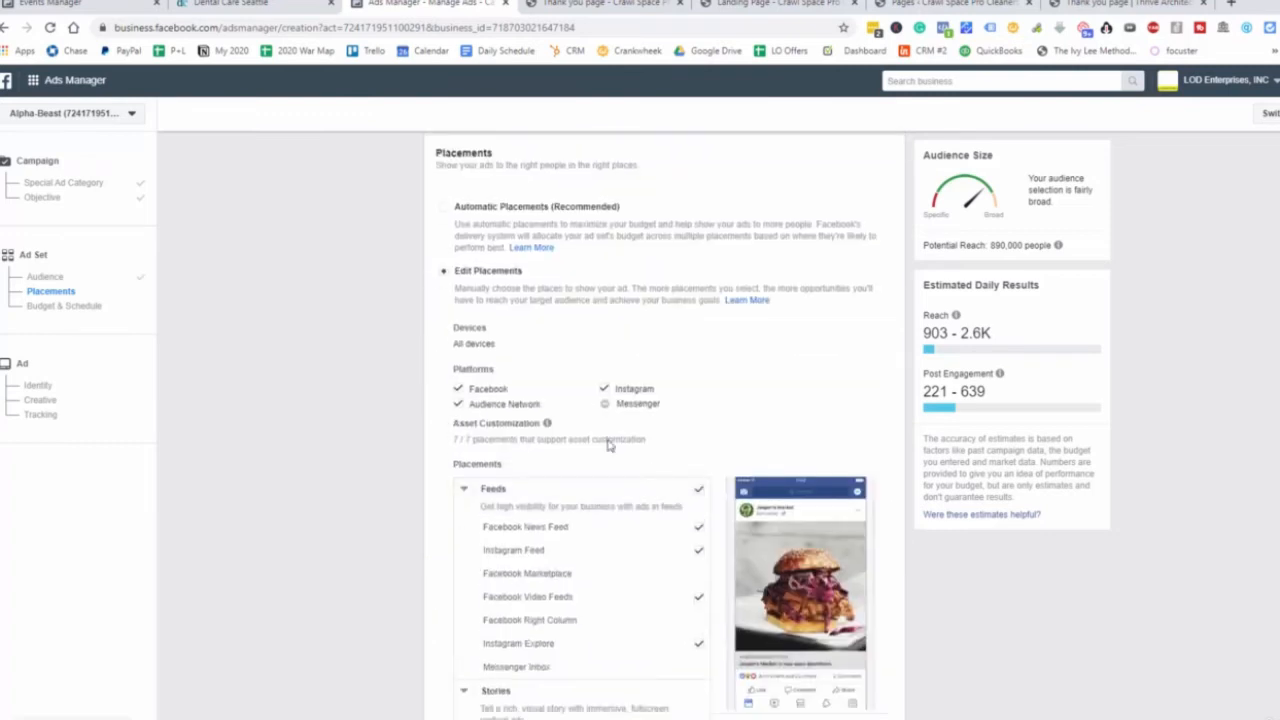
left_click(458, 404)
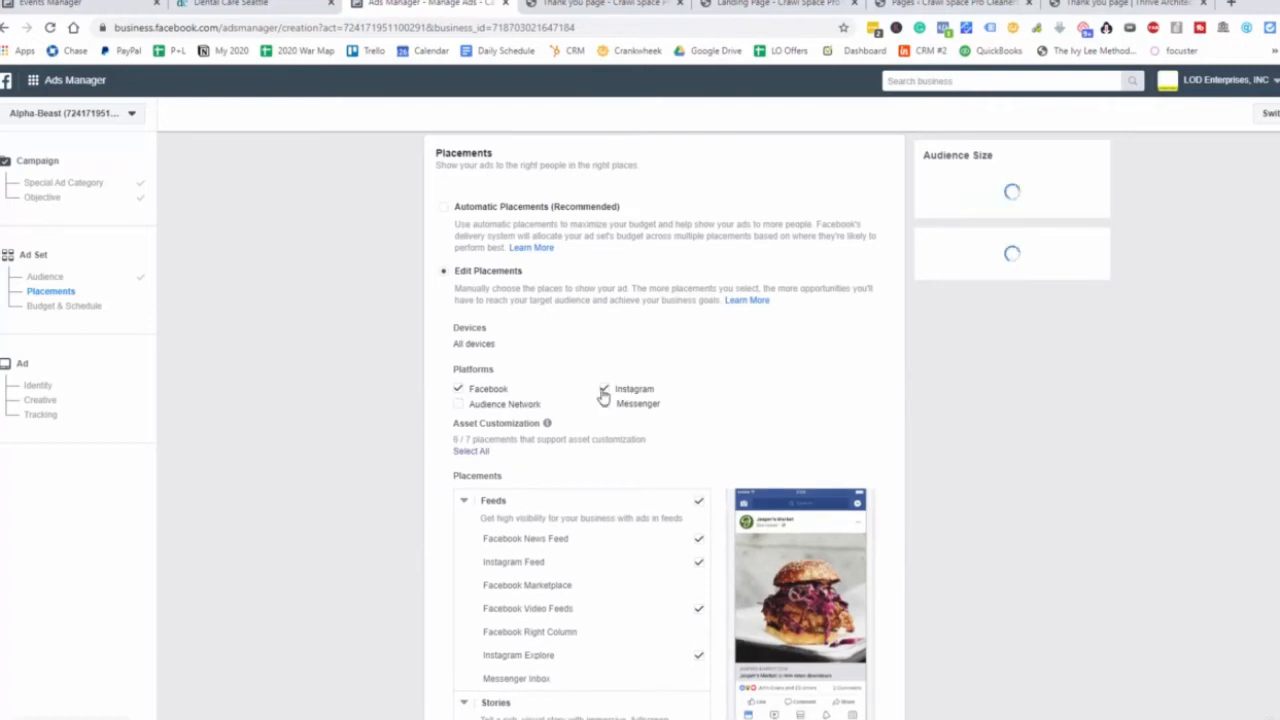
left_click(604, 388)
Remove the Facebook Video Feeds, In-Stream and Instant Articles placements, leaving only News Feed.
scroll(670, 480, "down", 1)
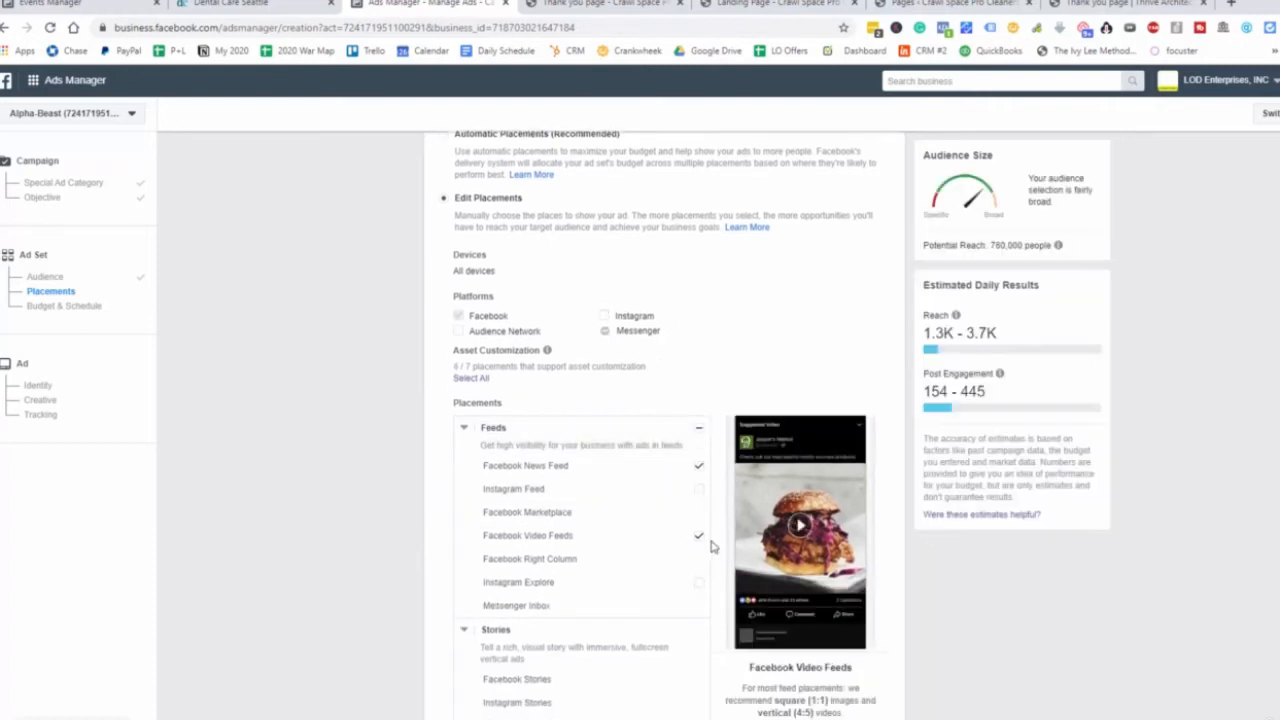
left_click(701, 539)
scroll(685, 555, "down", 5)
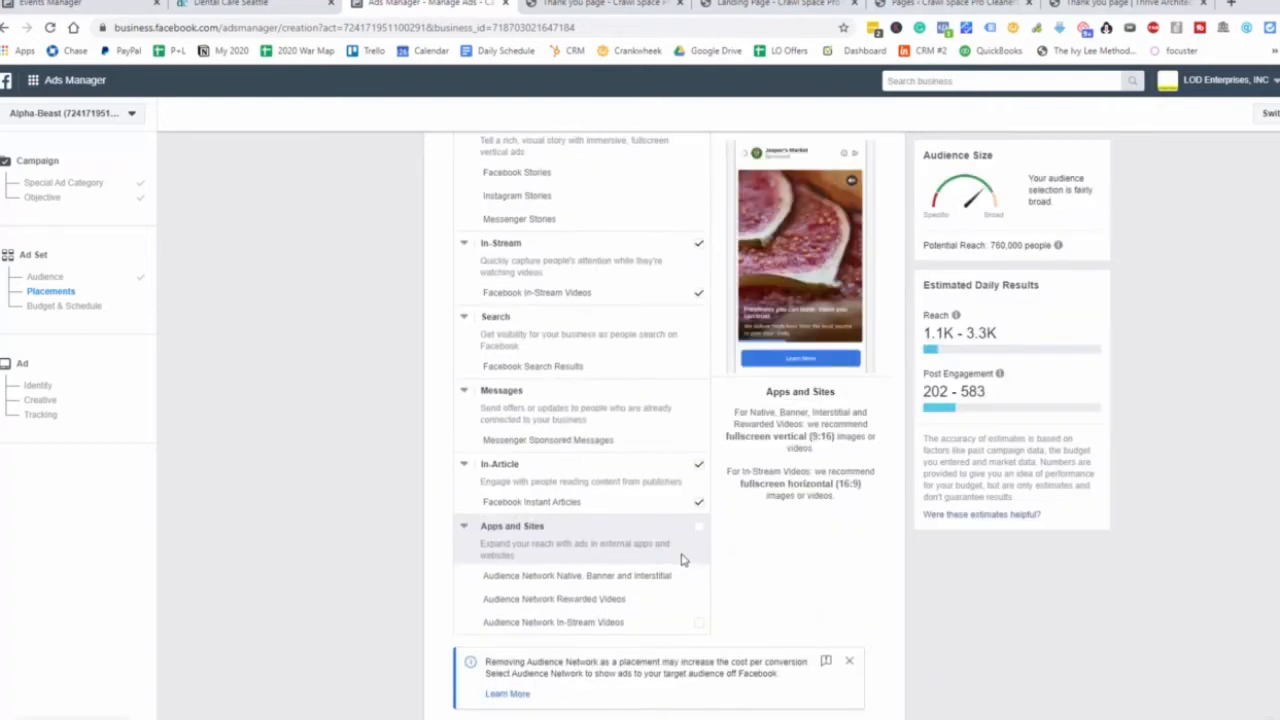
scroll(683, 557, "up", 2)
left_click(699, 386)
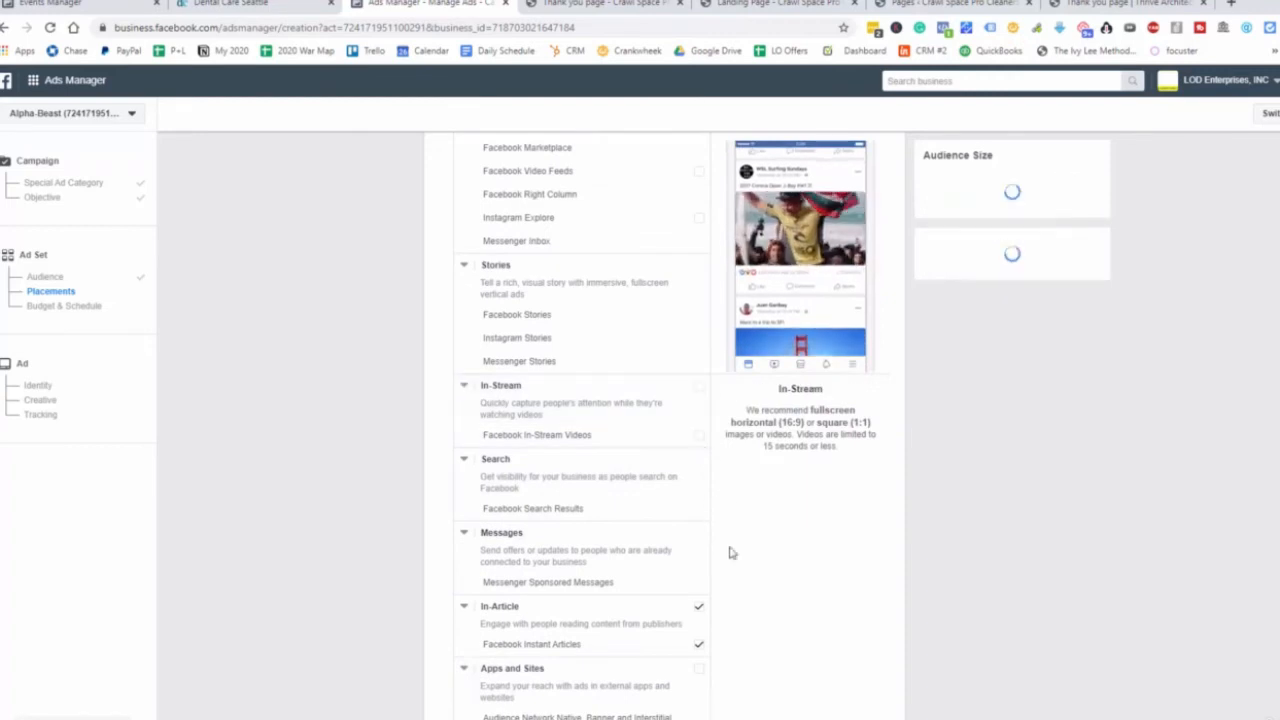
left_click(698, 608)
scroll(697, 611, "down", 3)
scroll(695, 607, "up", 6)
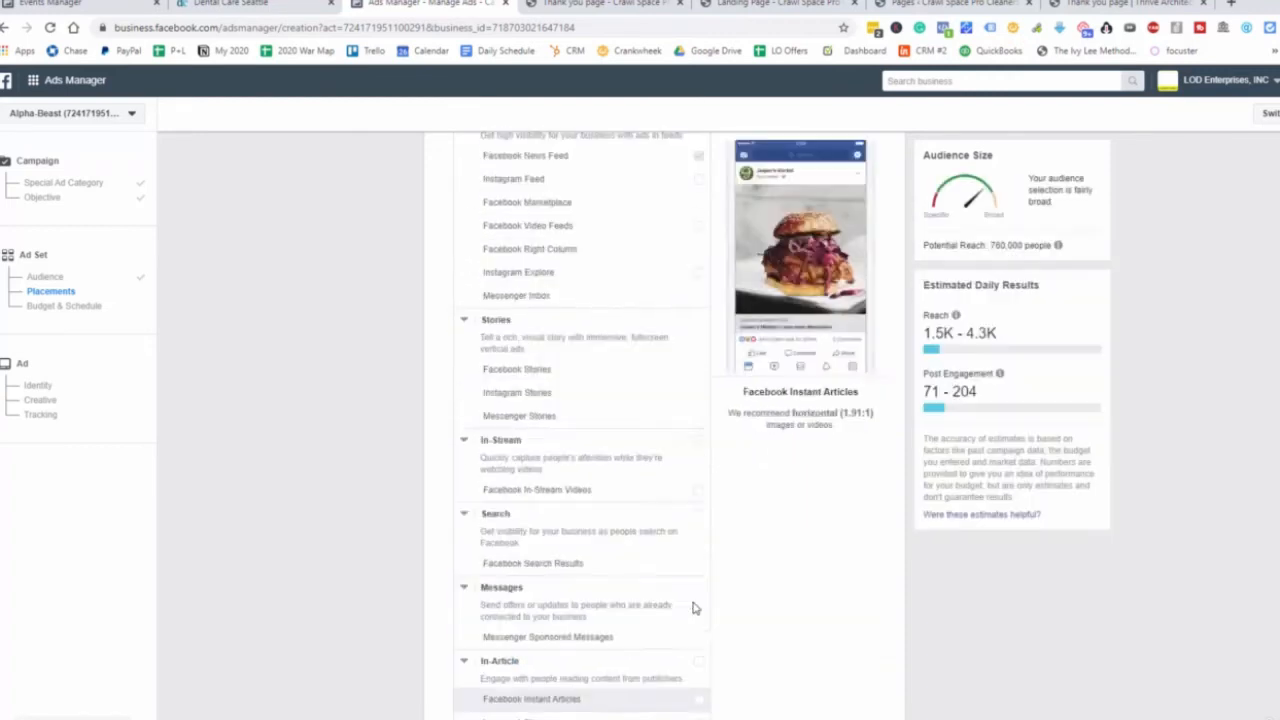
scroll(377, 563, "down", 6)
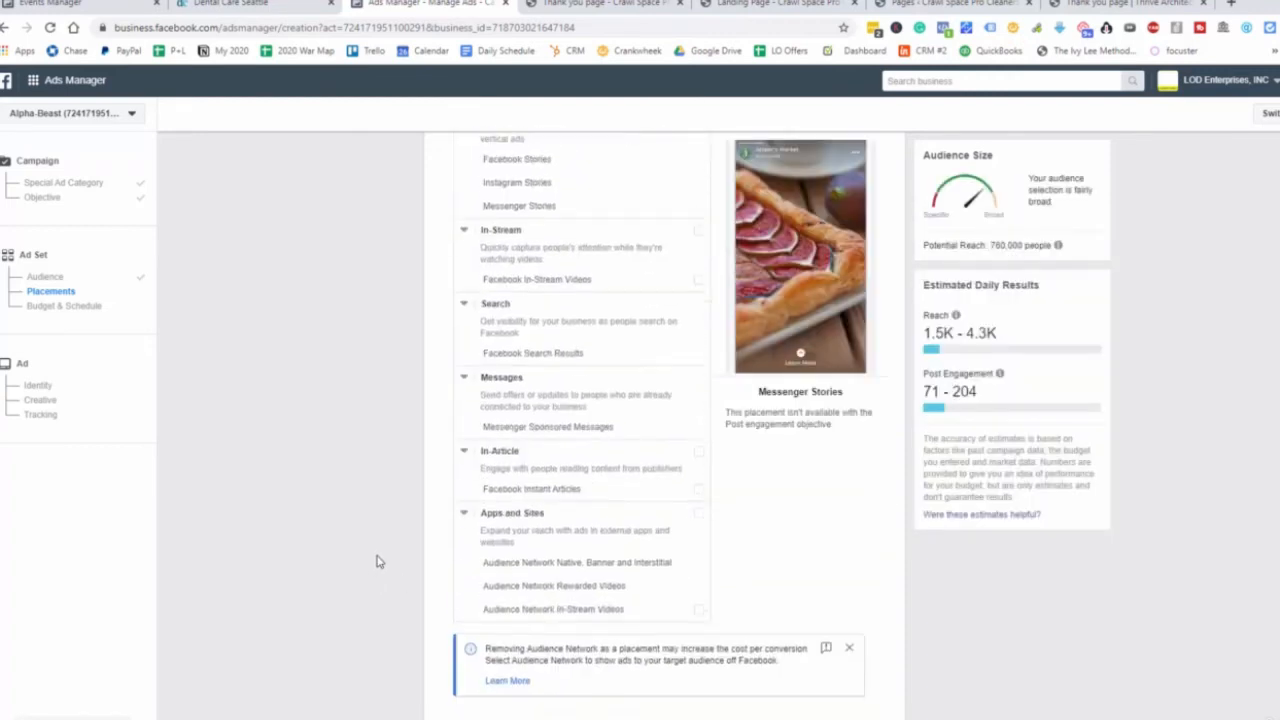
scroll(378, 562, "down", 3)
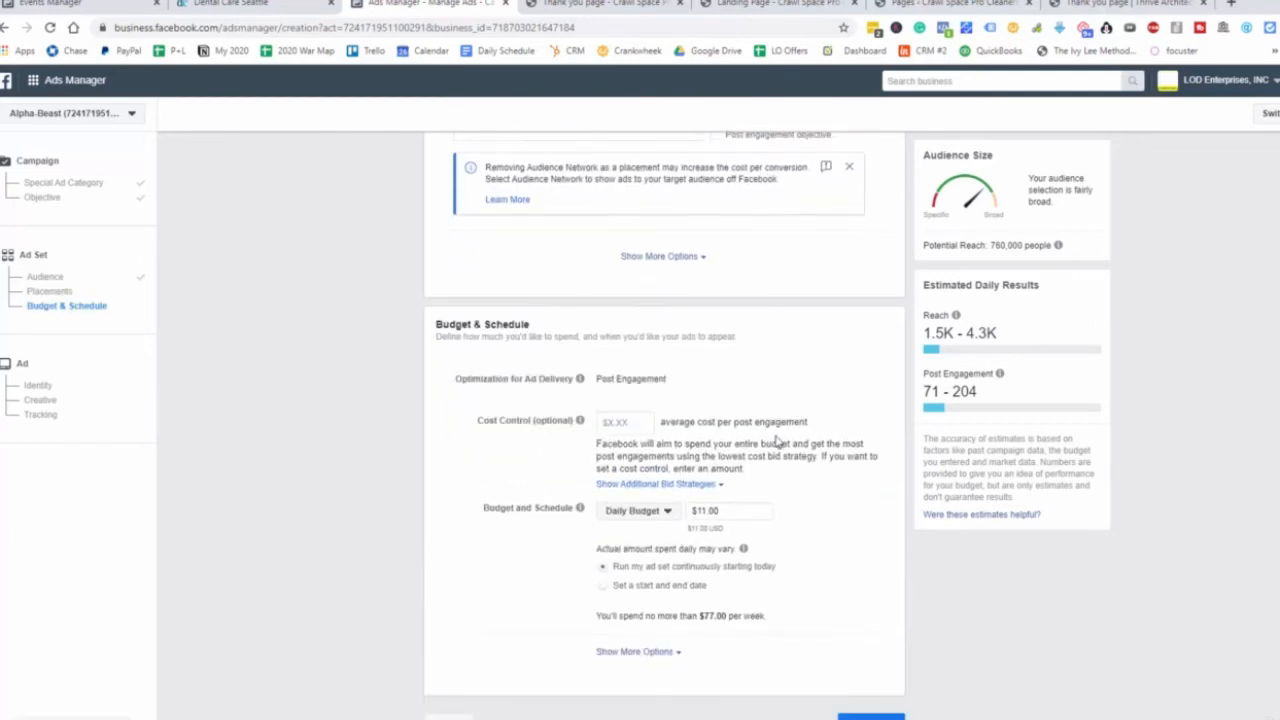
Lower the daily budget from $11.00 to $10.00.
left_click(704, 512)
key("BackSpace")
type("0")
left_click(834, 560)
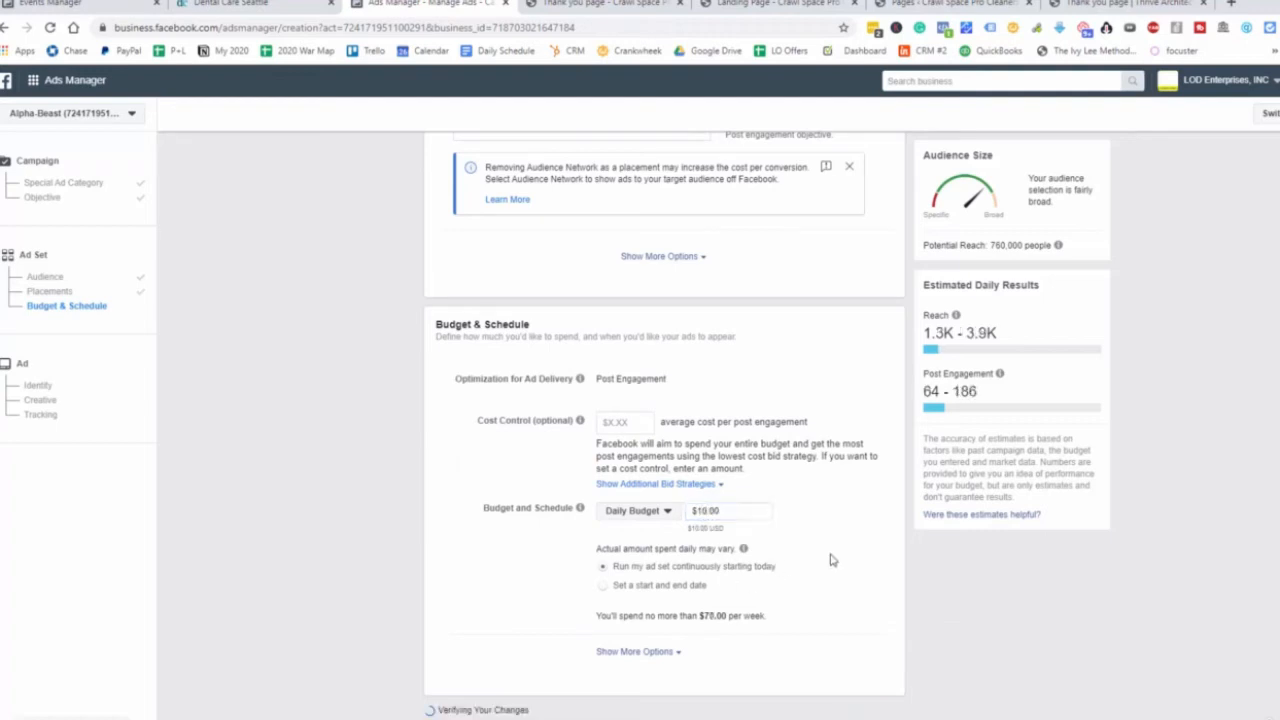
Expand and collapse the extra budget and schedule options, then advance to the ad setup.
left_click(640, 651)
scroll(660, 654, "down", 1)
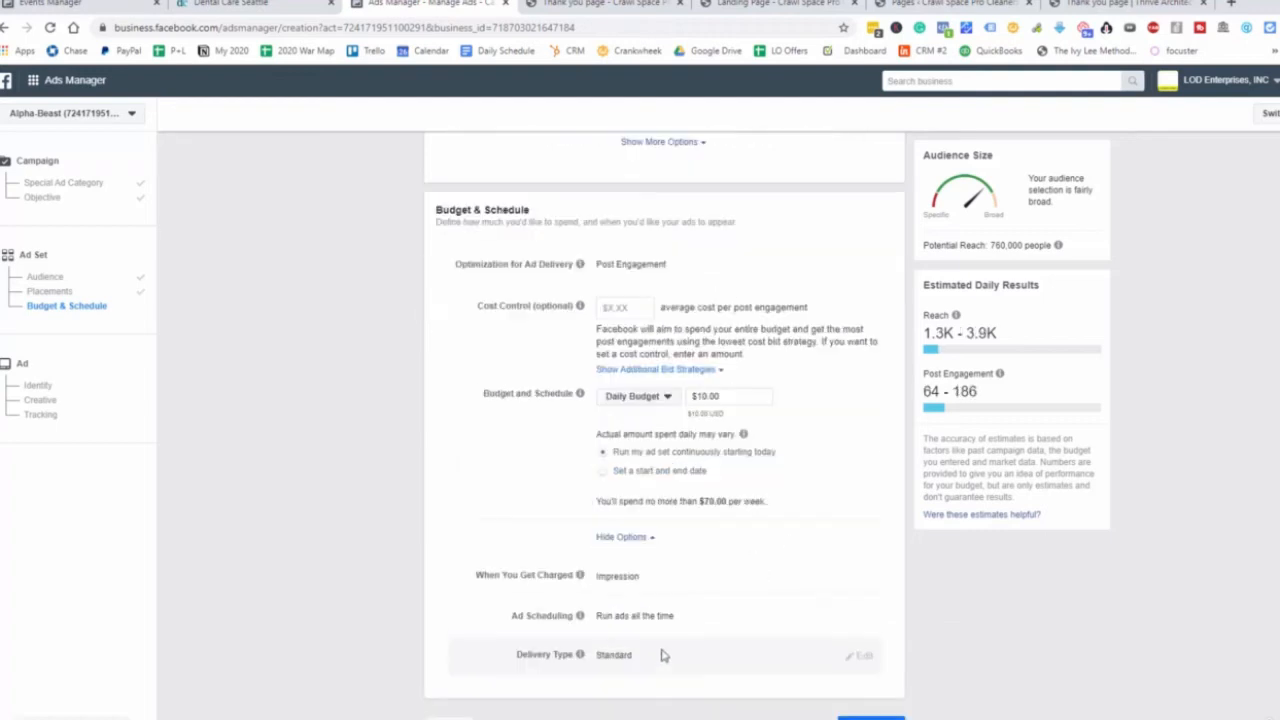
left_click(620, 536)
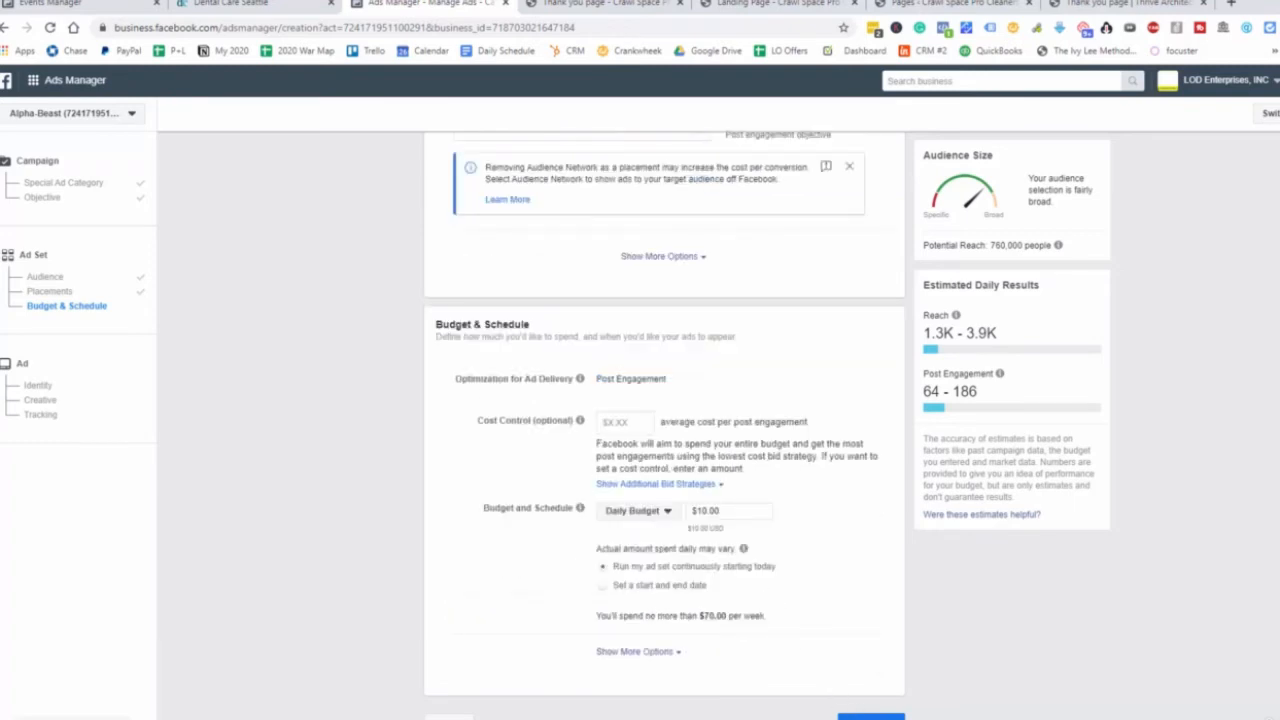
left_click(870, 716)
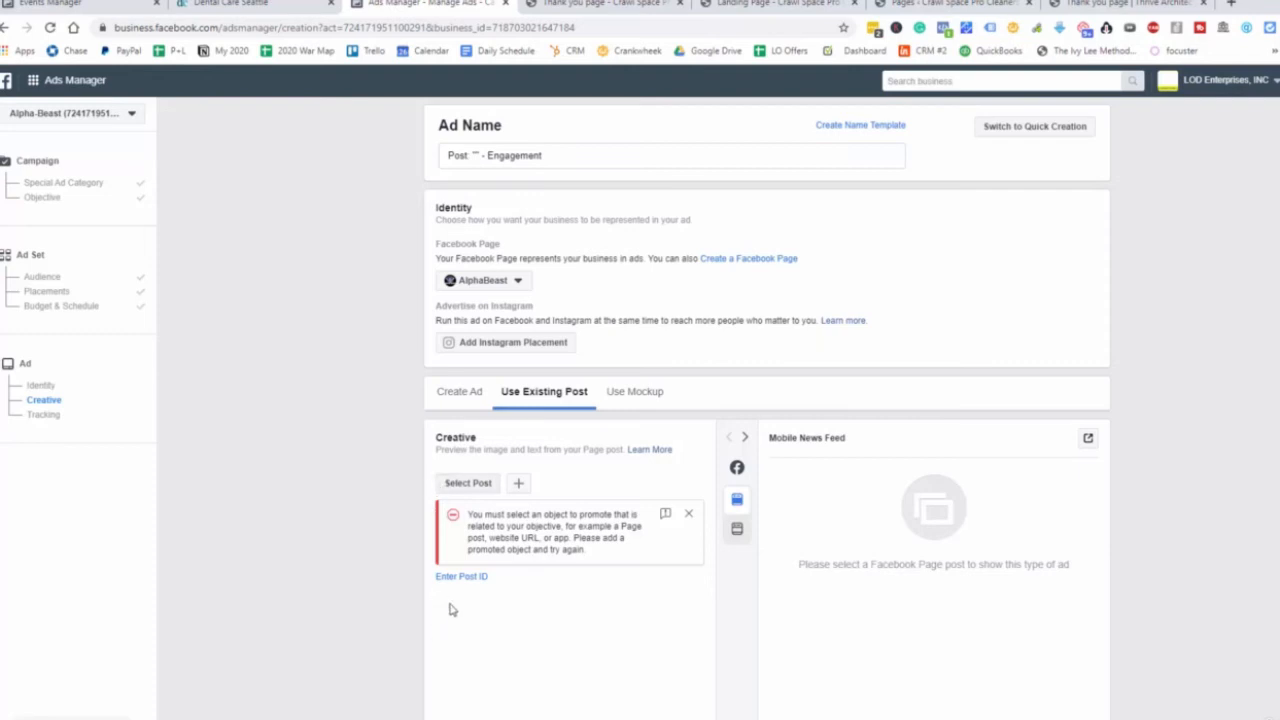
Start a new ad from scratch and choose to add an image as its media.
left_click(472, 398)
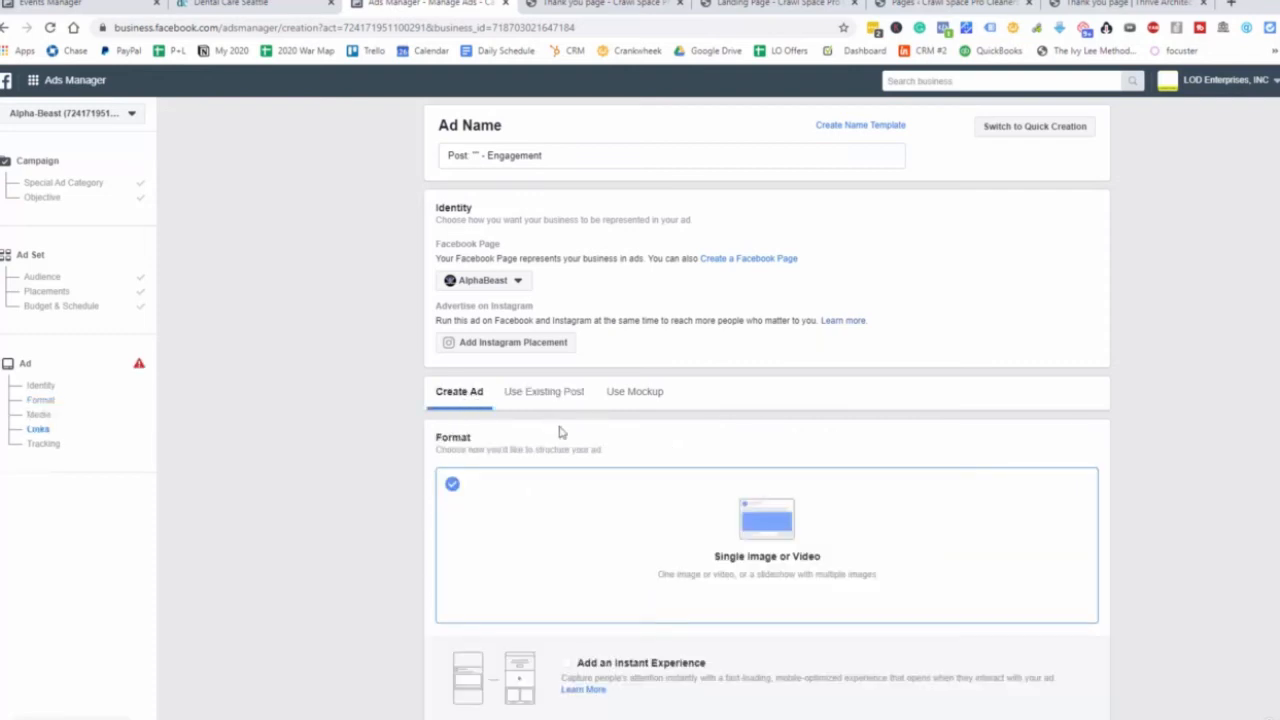
scroll(640, 500, "down", 2)
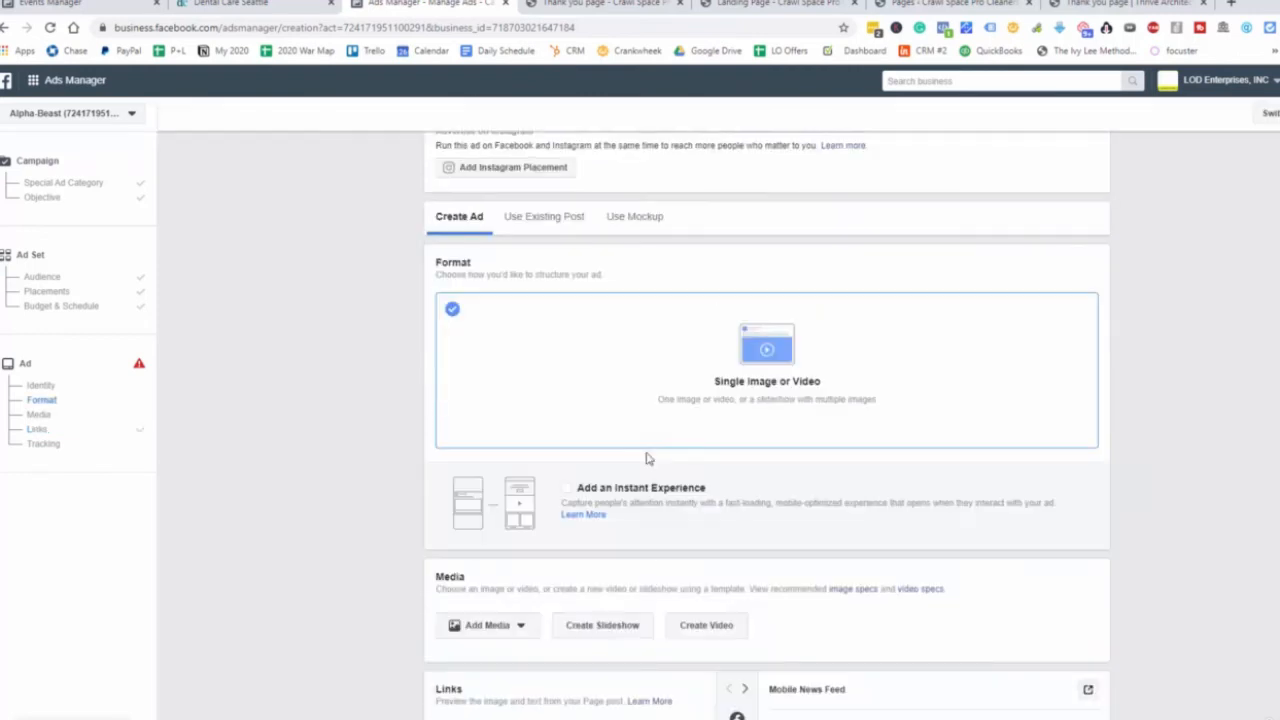
scroll(648, 433, "down", 2)
left_click(500, 490)
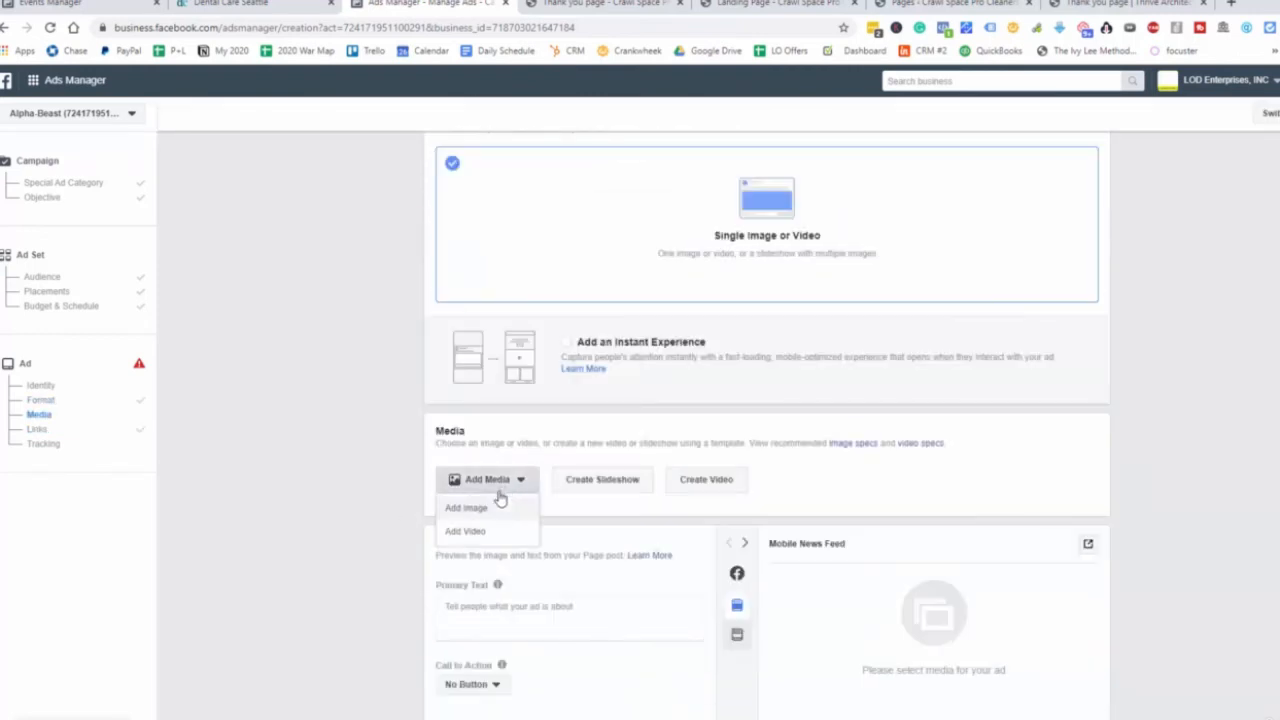
left_click(466, 508)
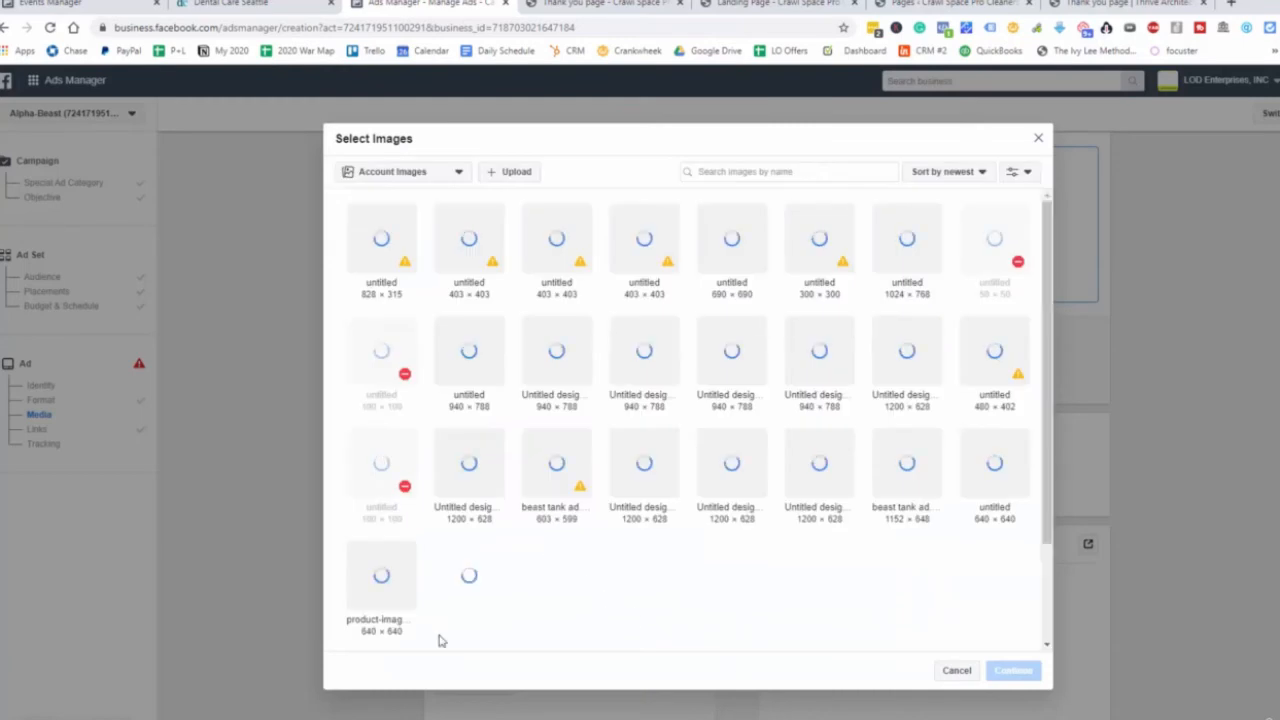
Search stock photos for 'dentist' and use only the smiling doctor photo as the ad image.
left_click(420, 172)
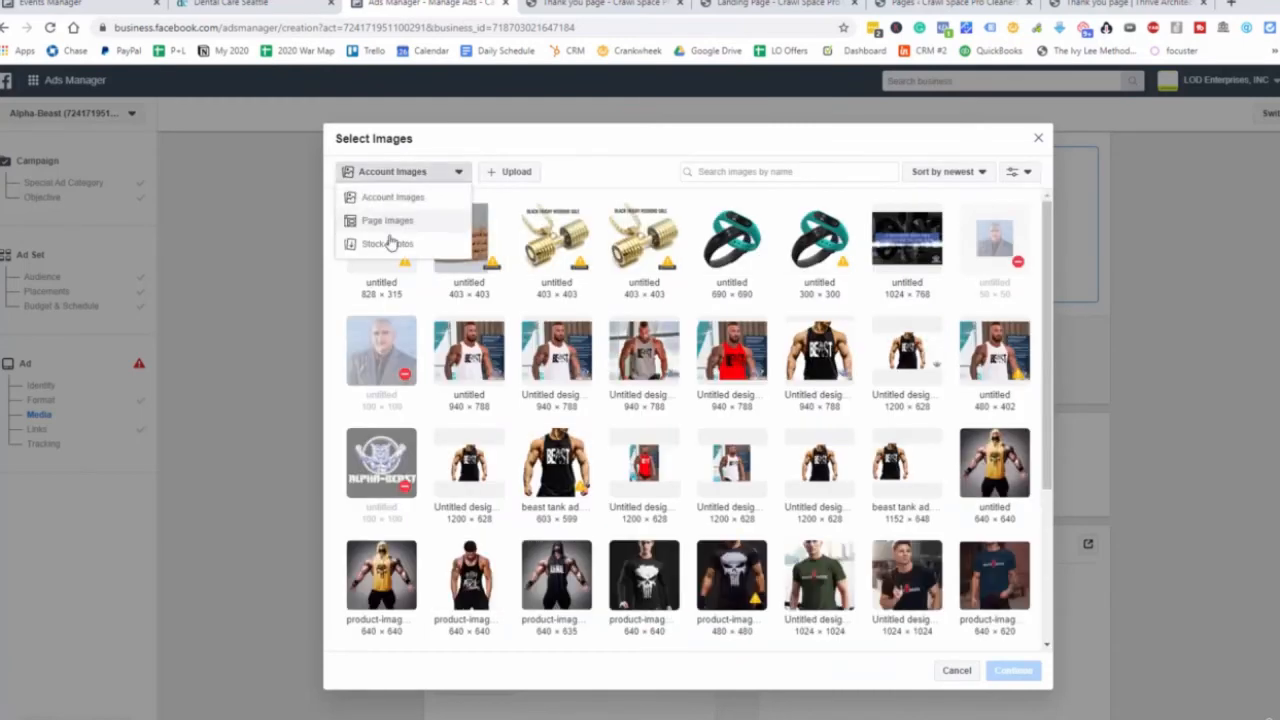
left_click(400, 245)
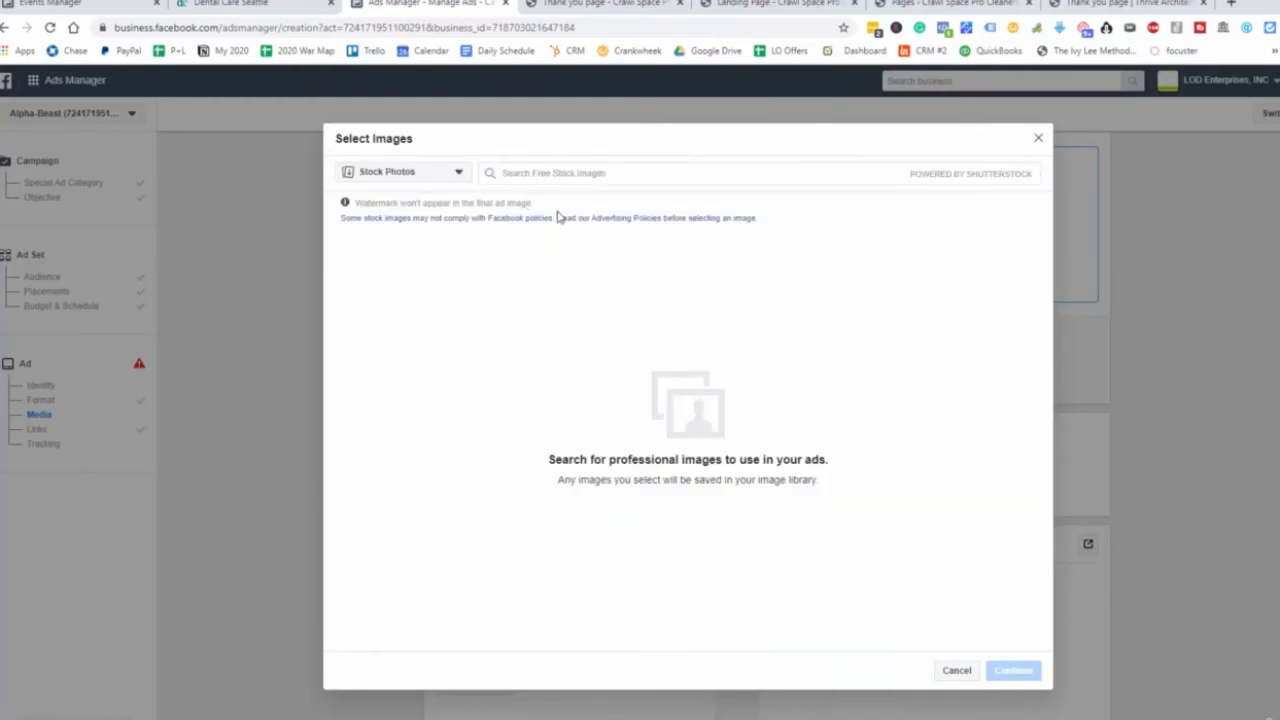
left_click(600, 173)
type("den")
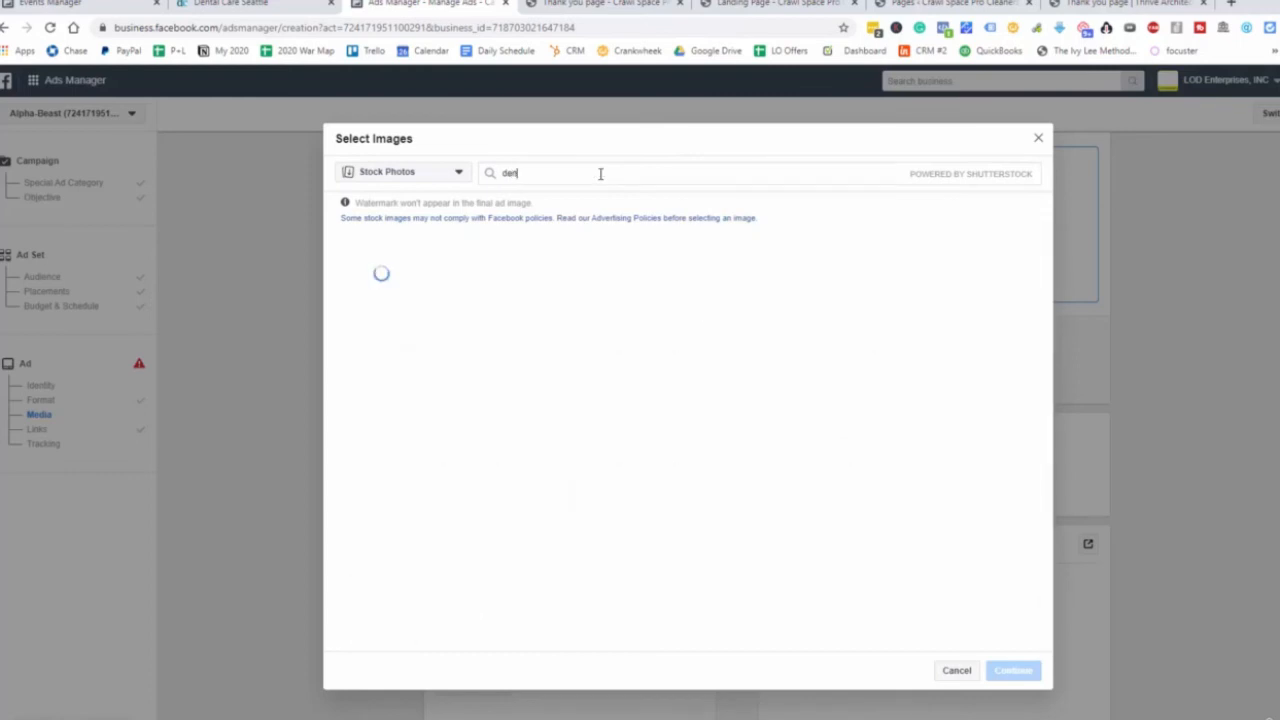
type("tist")
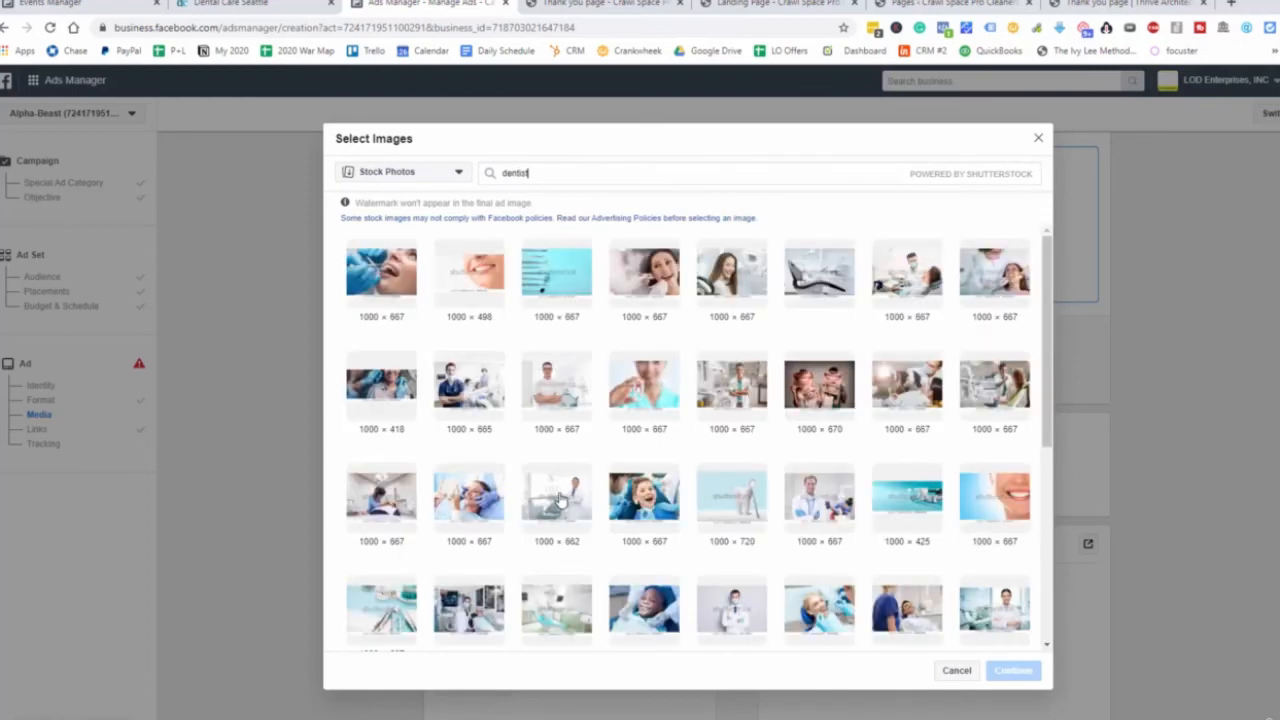
left_click(556, 497)
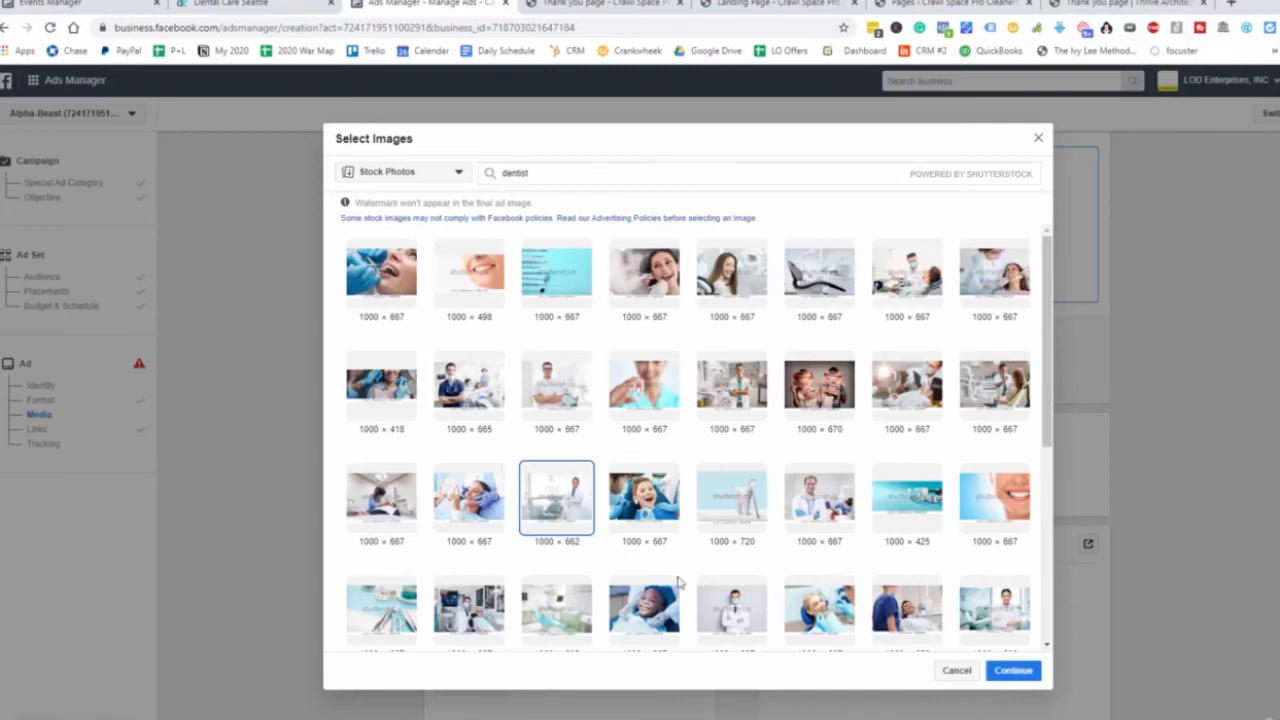
left_click(806, 524)
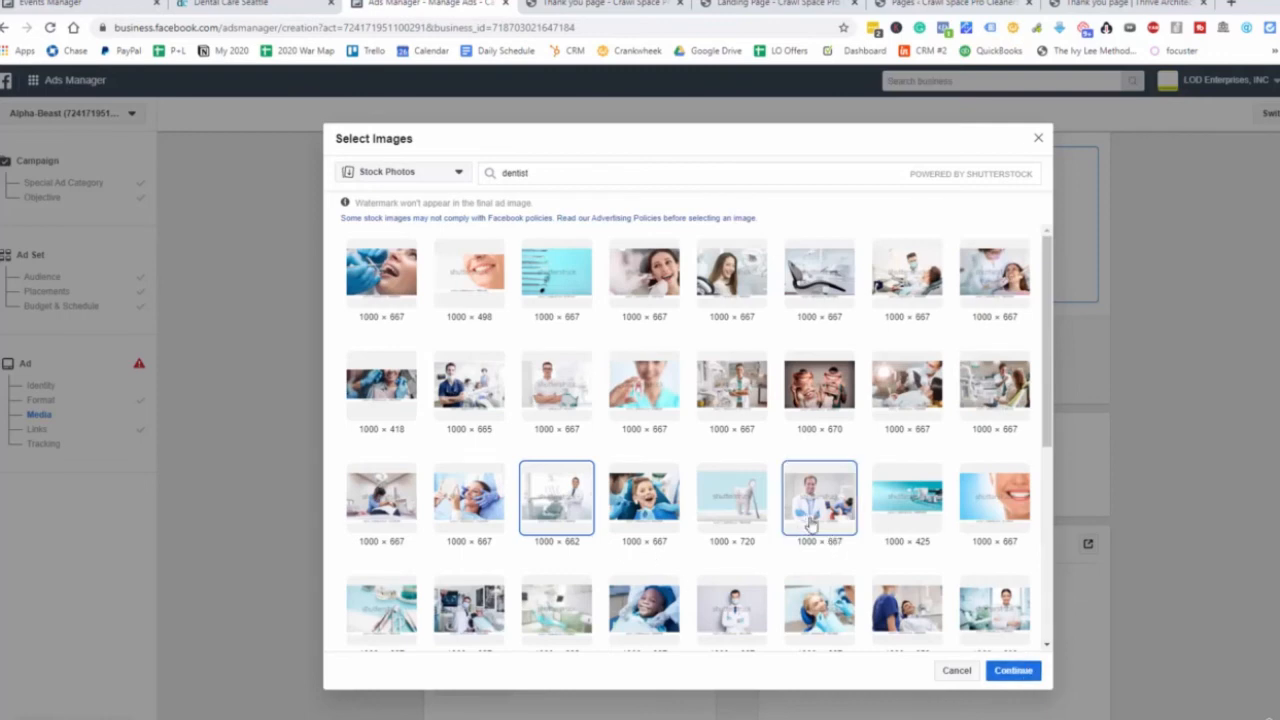
left_click(578, 518)
left_click(1010, 670)
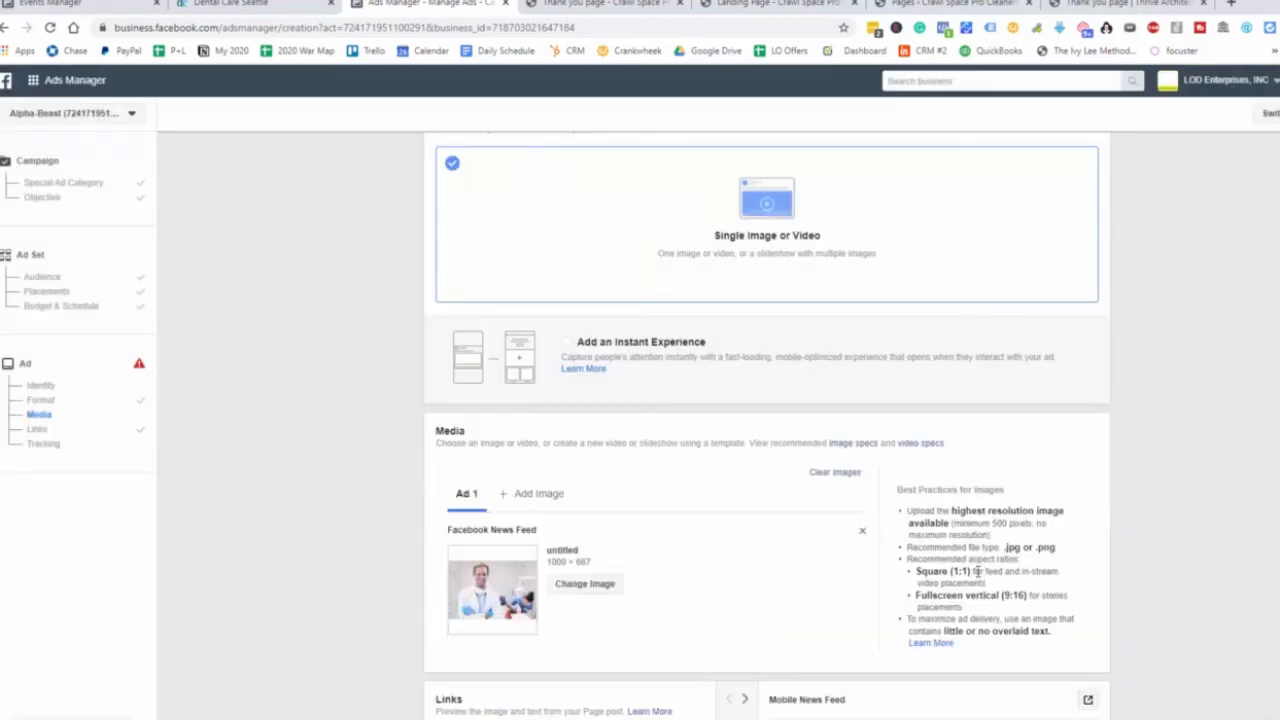
Show the dentist ad preview in the Desktop News Feed placement.
scroll(958, 570, "down", 2)
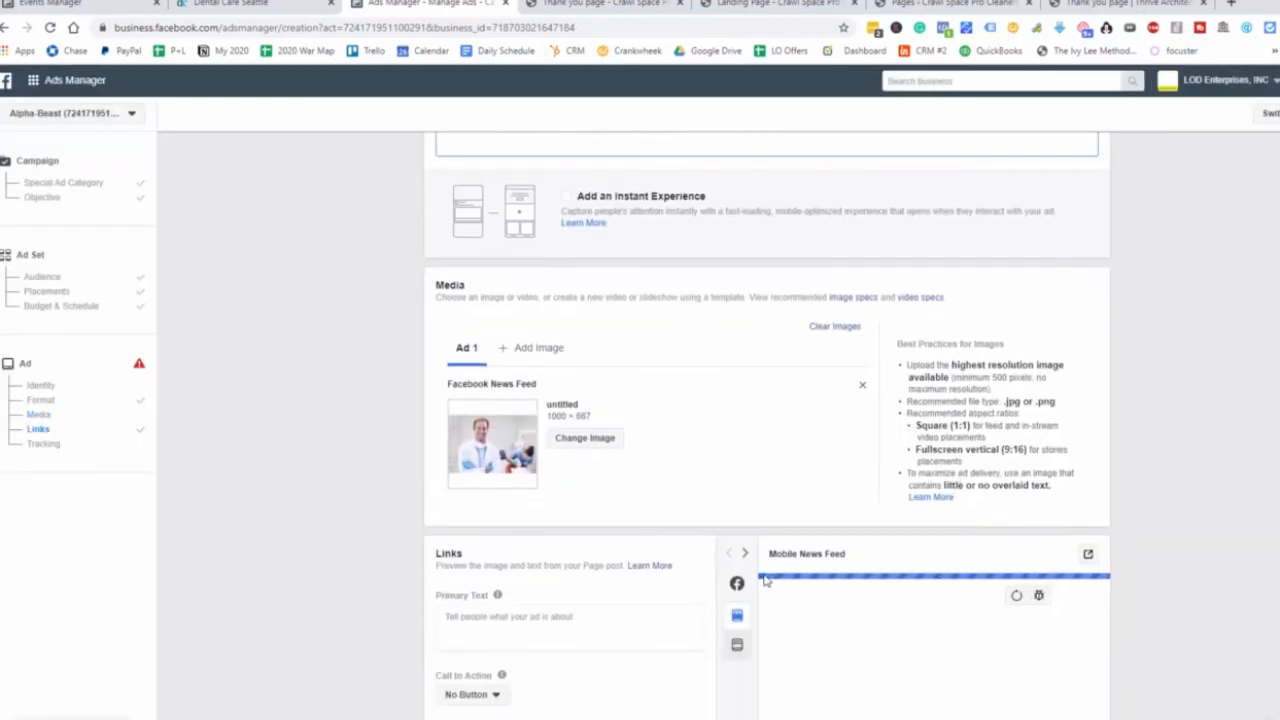
scroll(615, 585, "down", 1)
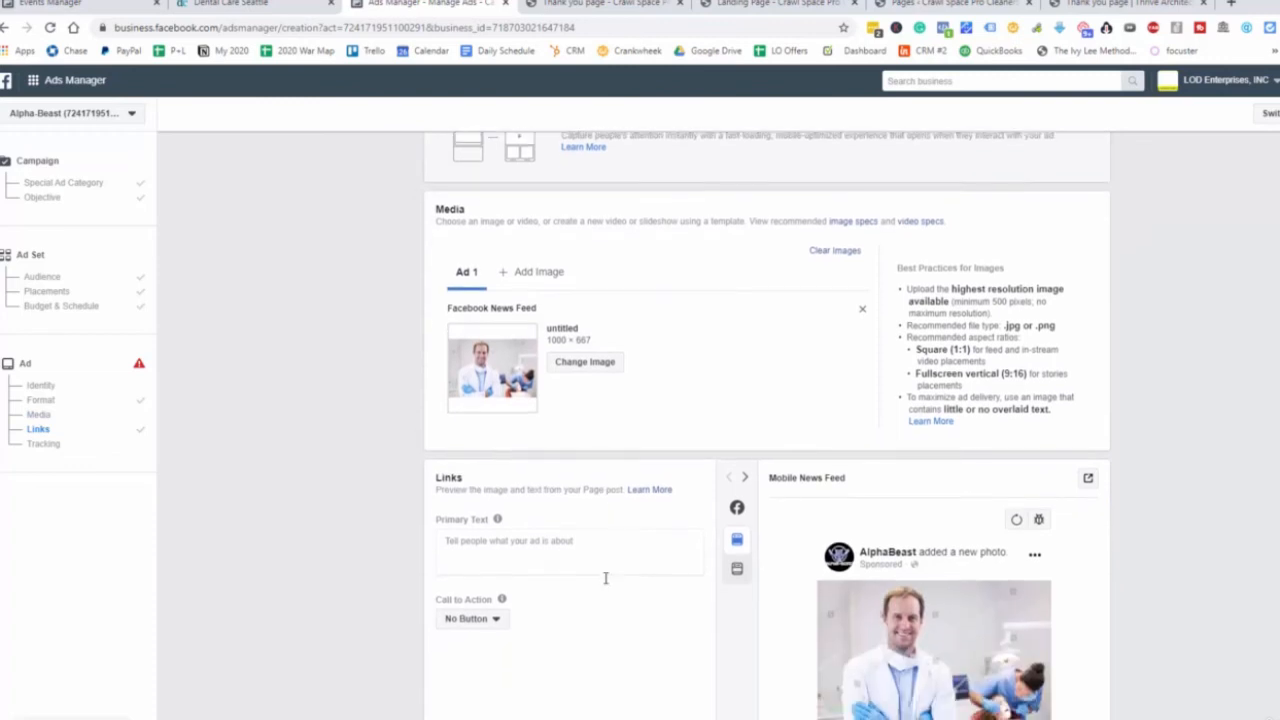
scroll(640, 560, "down", 1)
mouse_move(738, 478)
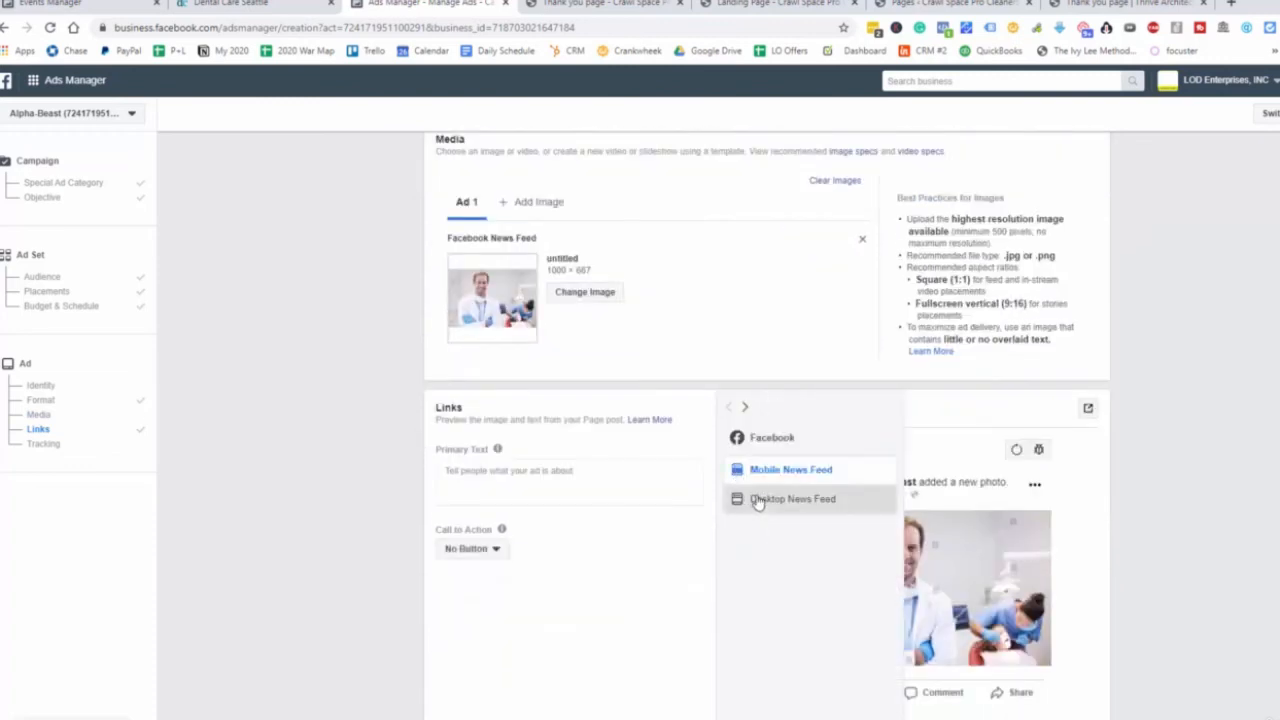
left_click(760, 499)
scroll(1053, 497, "down", 1)
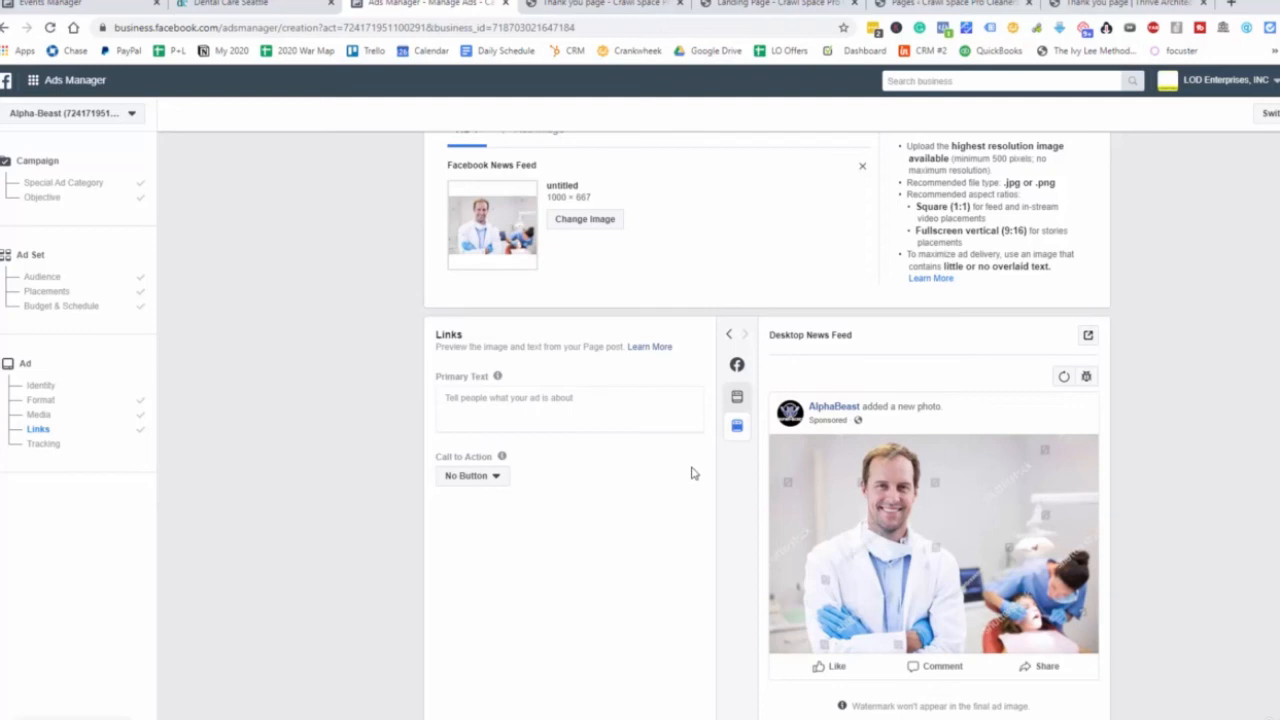
left_click(553, 401)
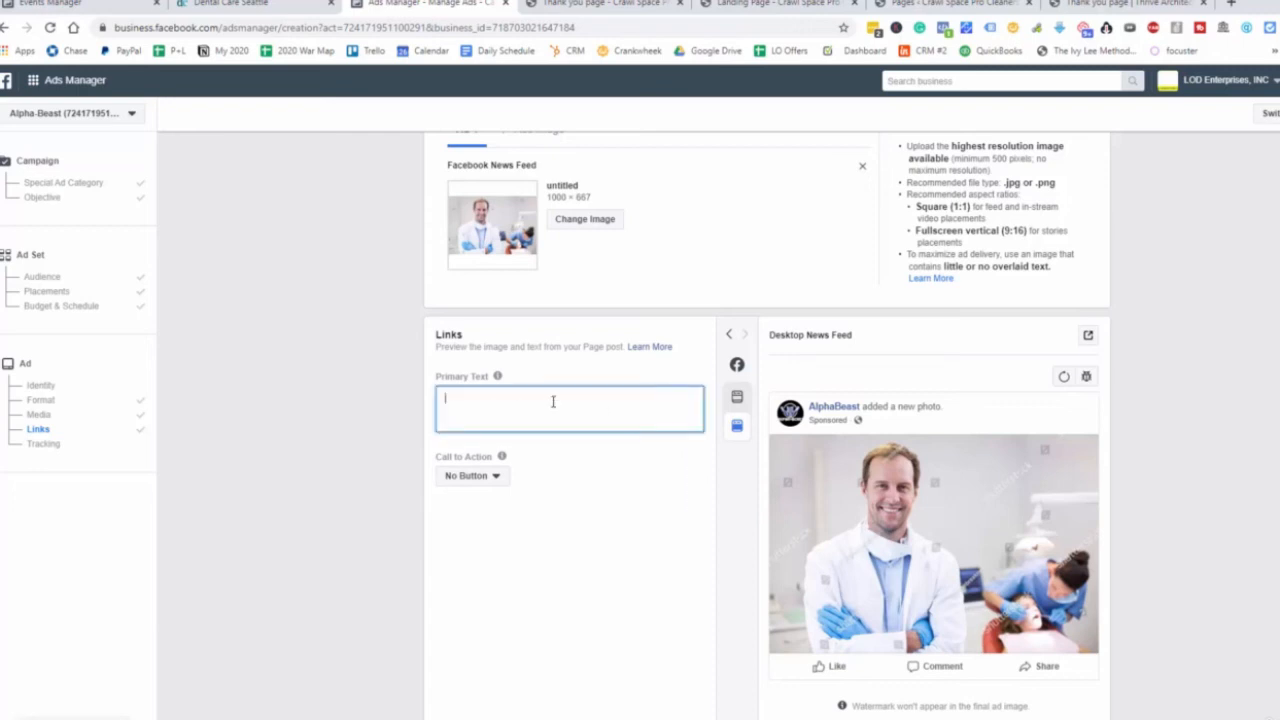
Copy the whole About Dental Care Seattle paragraph from the website's footer.
left_click(246, 12)
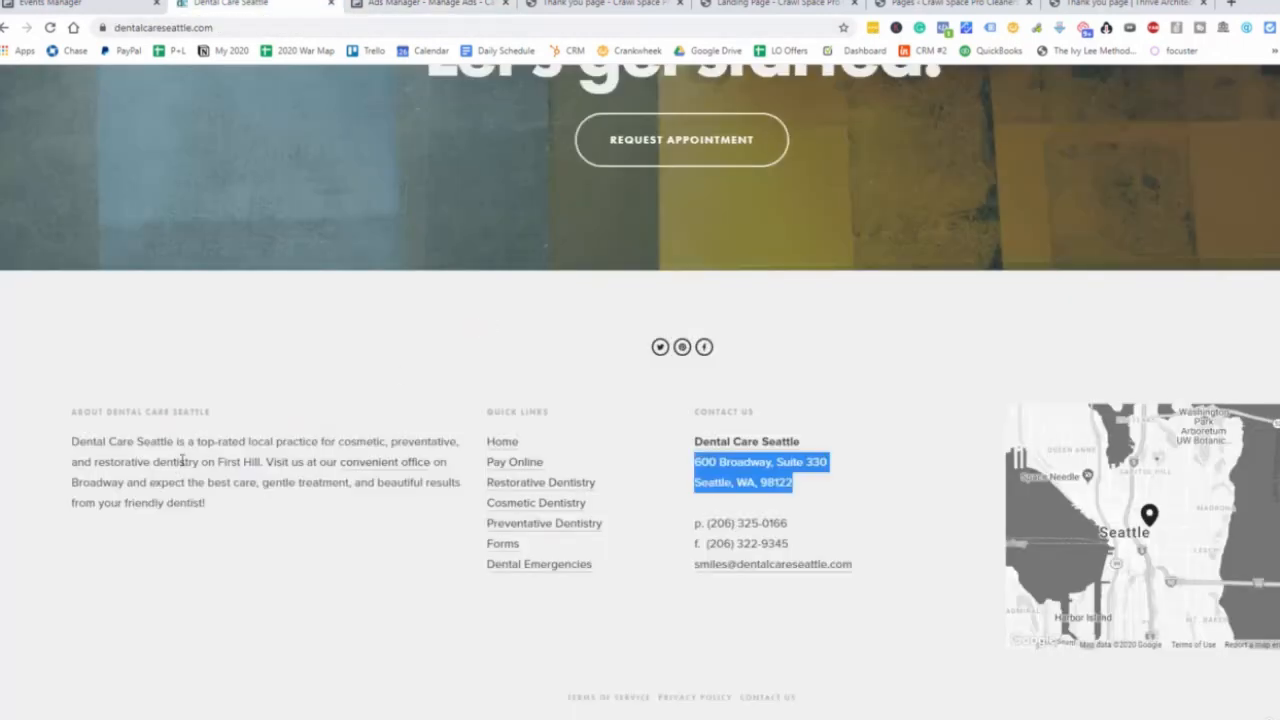
left_click_drag(72, 441, 268, 478)
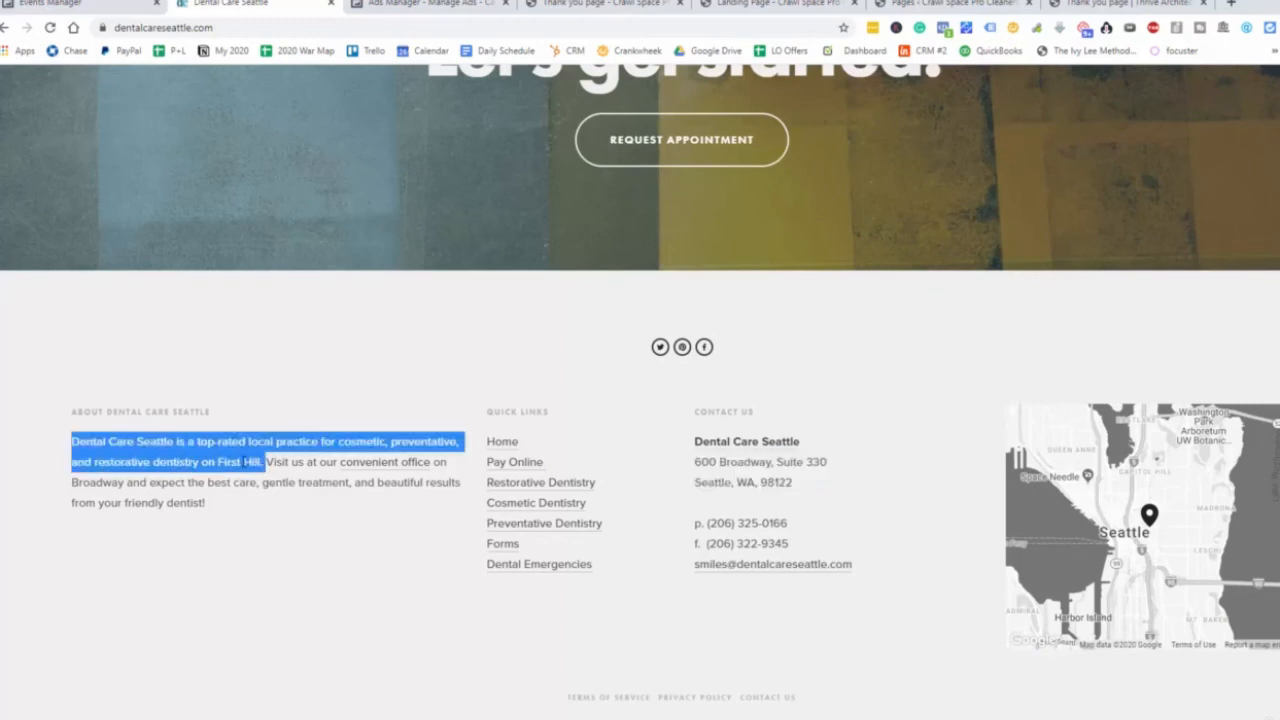
right_click(246, 462)
left_click(270, 475)
left_click_drag(72, 441, 210, 505)
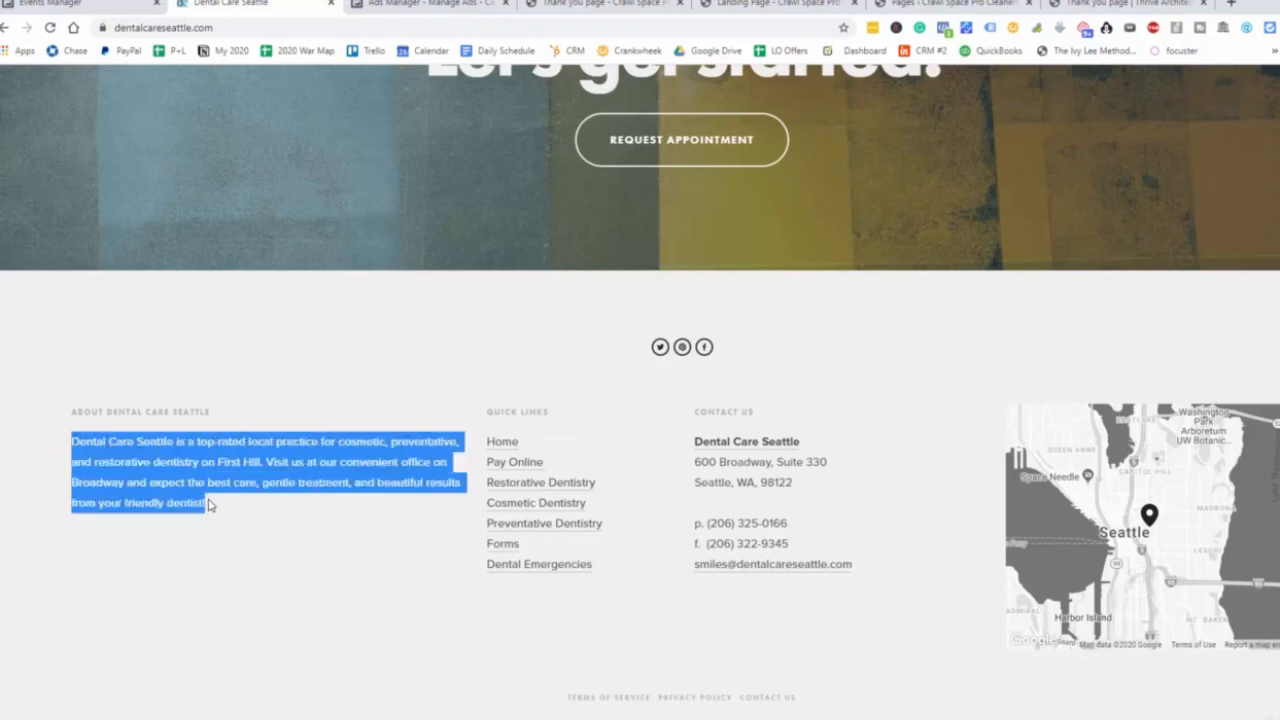
right_click(188, 467)
left_click(228, 481)
left_click(420, 3)
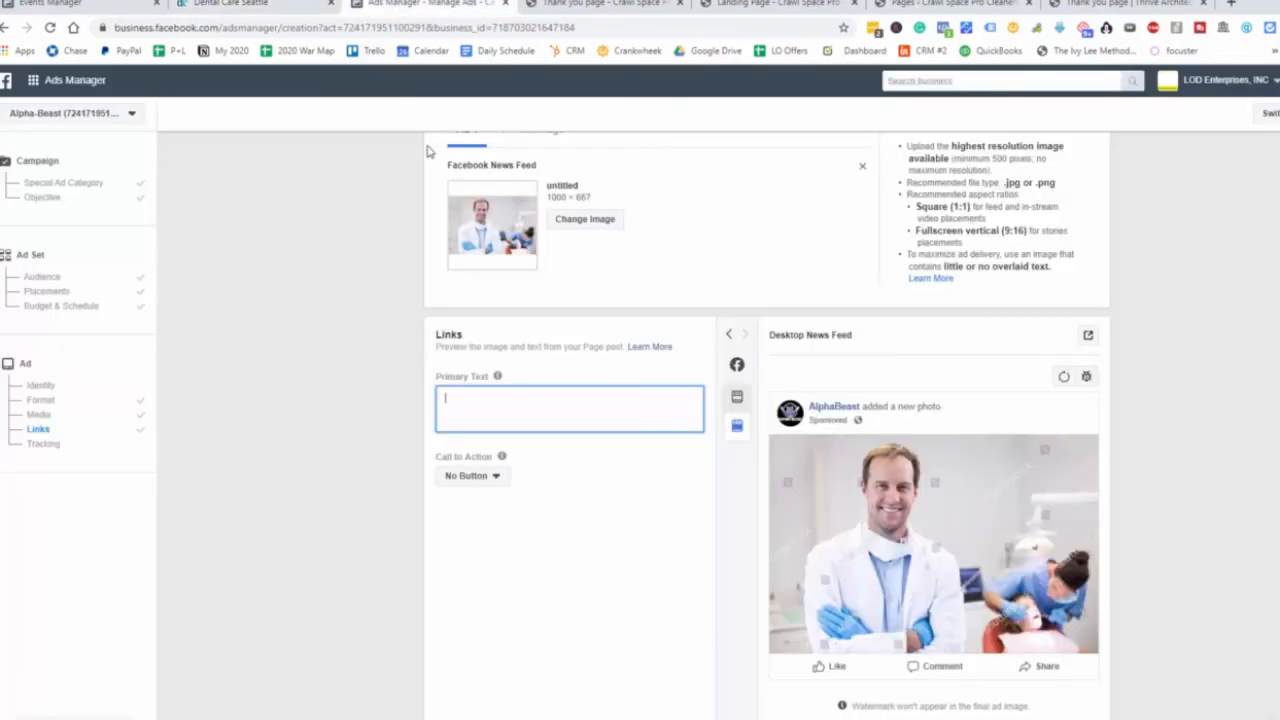
Paste the About Dental Care Seattle paragraph into Primary Text and scroll to Tracking.
key("ctrl+v")
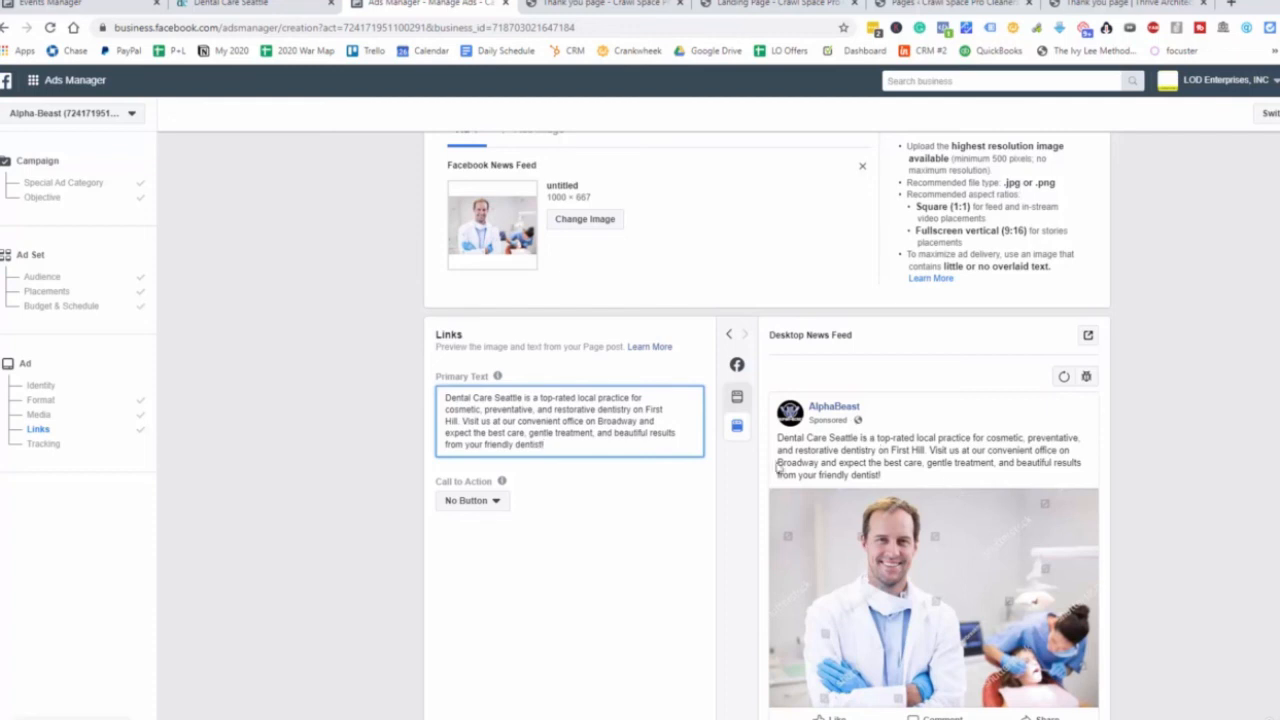
scroll(650, 470, "down", 2)
scroll(606, 471, "down", 5)
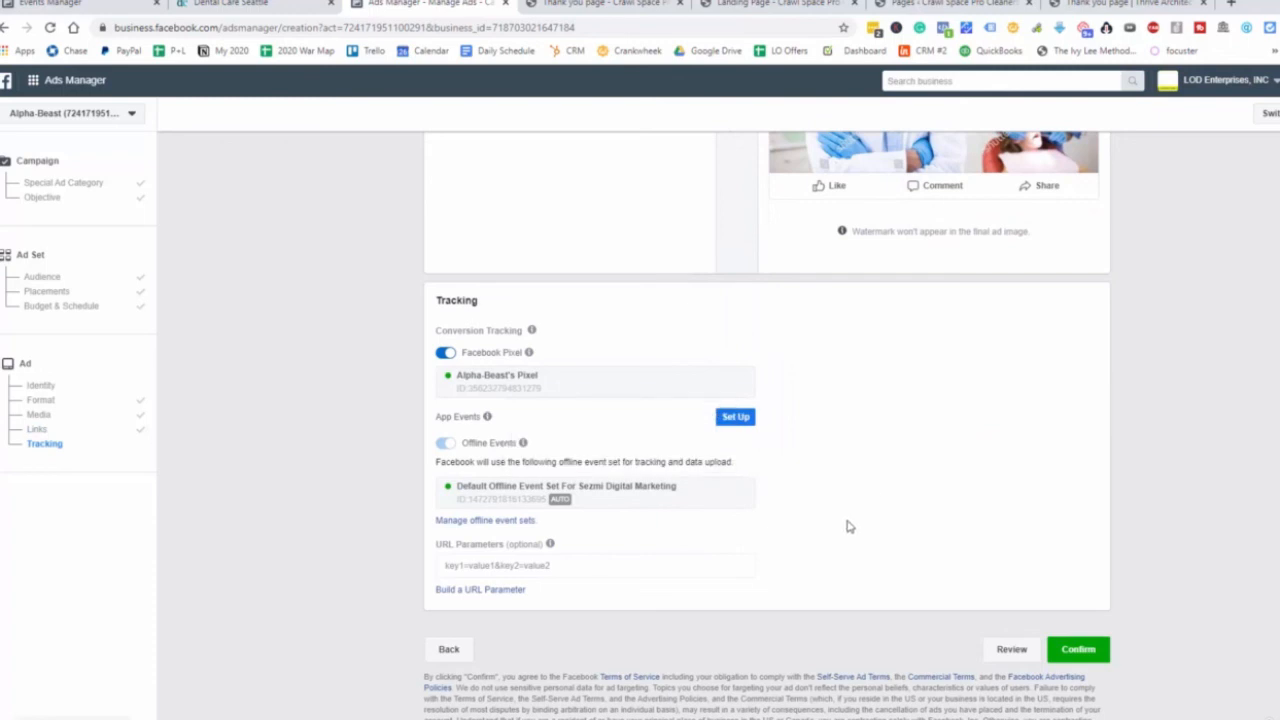
scroll(1057, 613, "up", 1)
scroll(1057, 613, "up", 5)
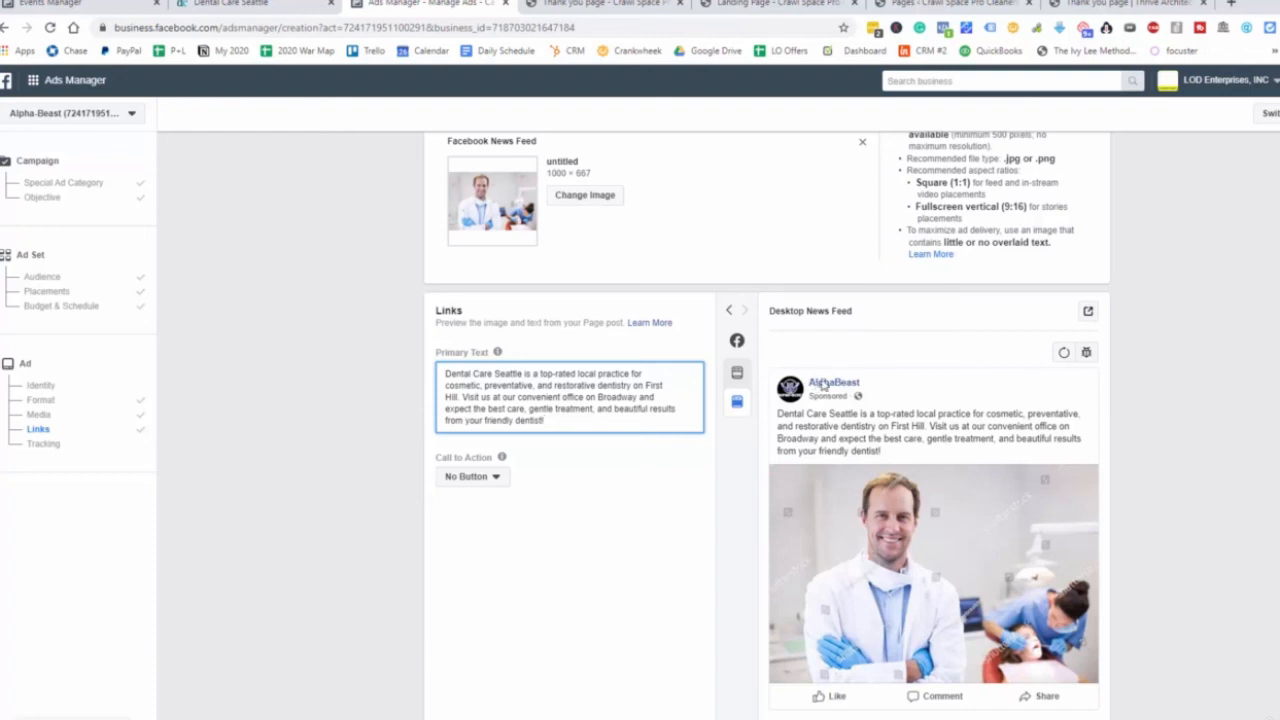
scroll(963, 408, "down", 1)
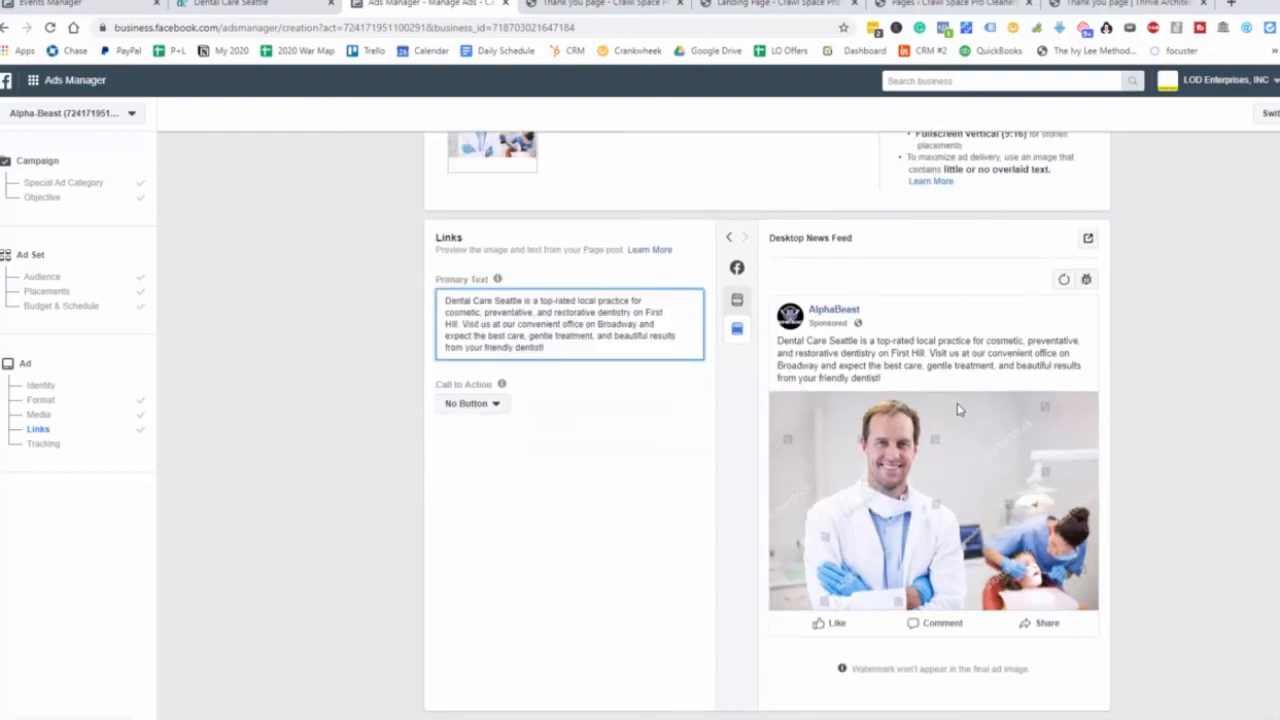